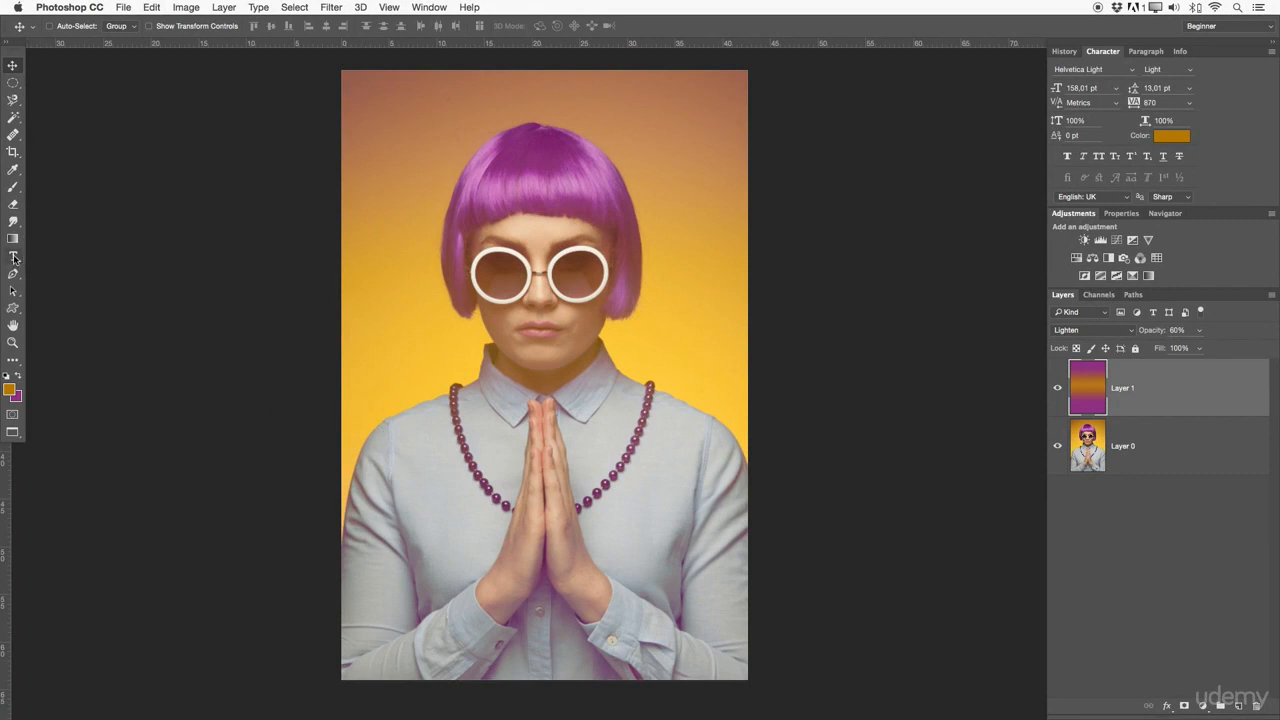
Switch to the Horizontal Type Tool
{"action": "left_click", "coordinate": [14, 257]}
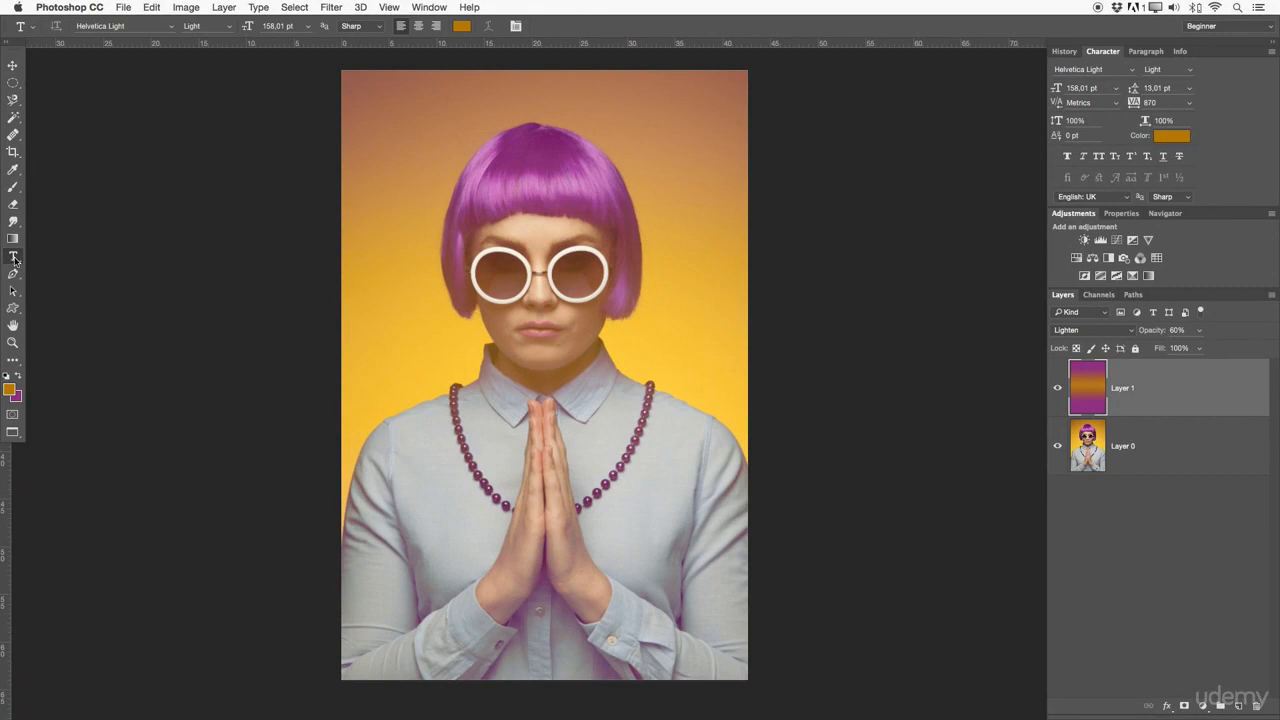
{"action": "right_click", "coordinate": [14, 257]}
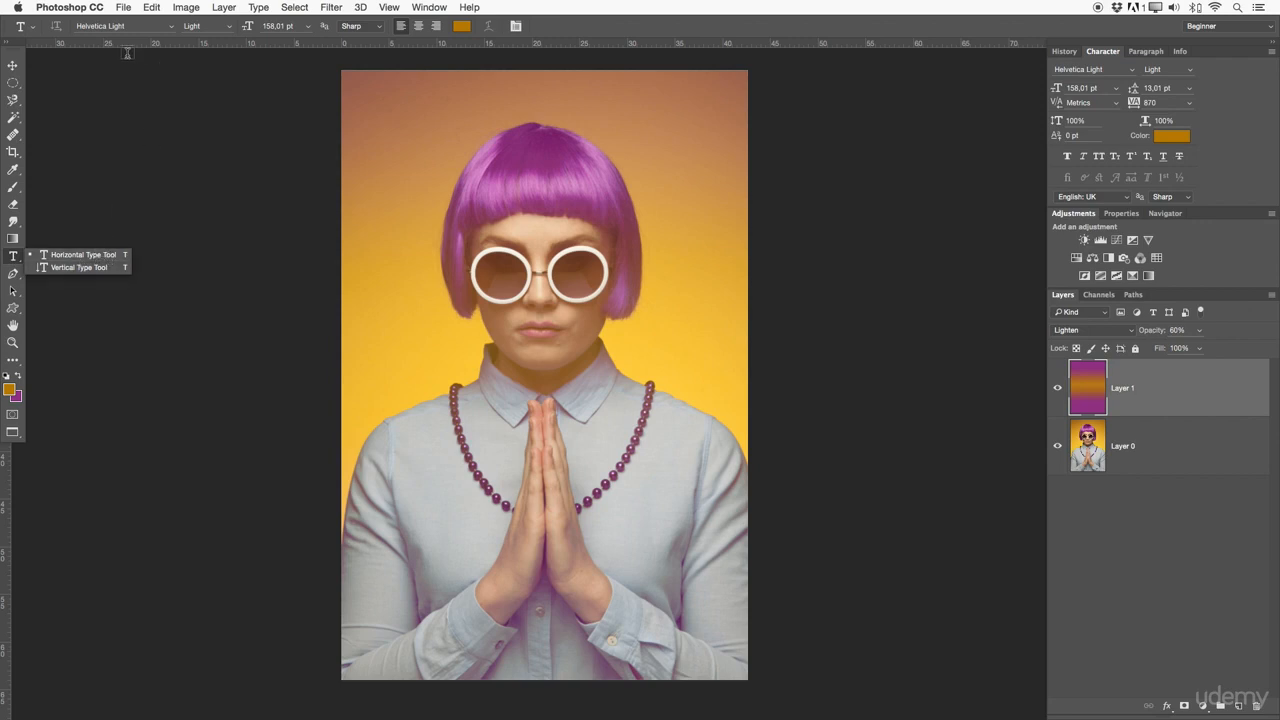
{"action": "left_click", "coordinate": [70, 259]}
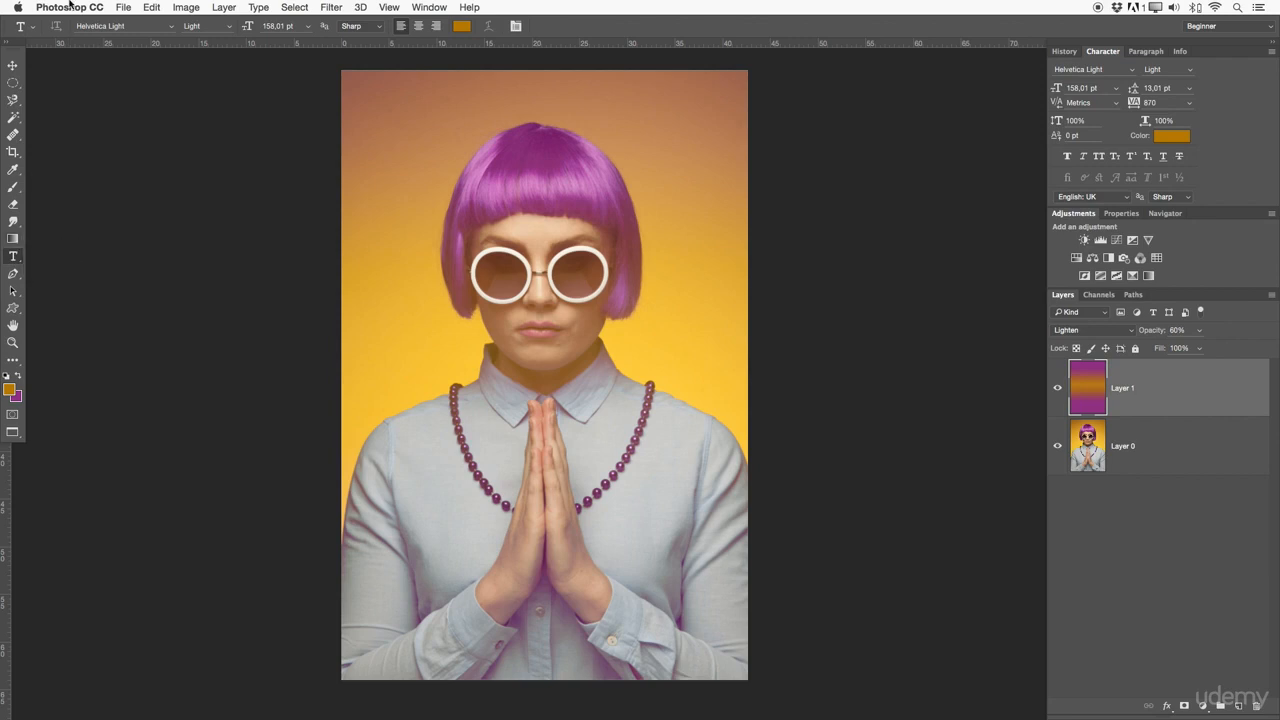
{"action": "left_click", "coordinate": [170, 27]}
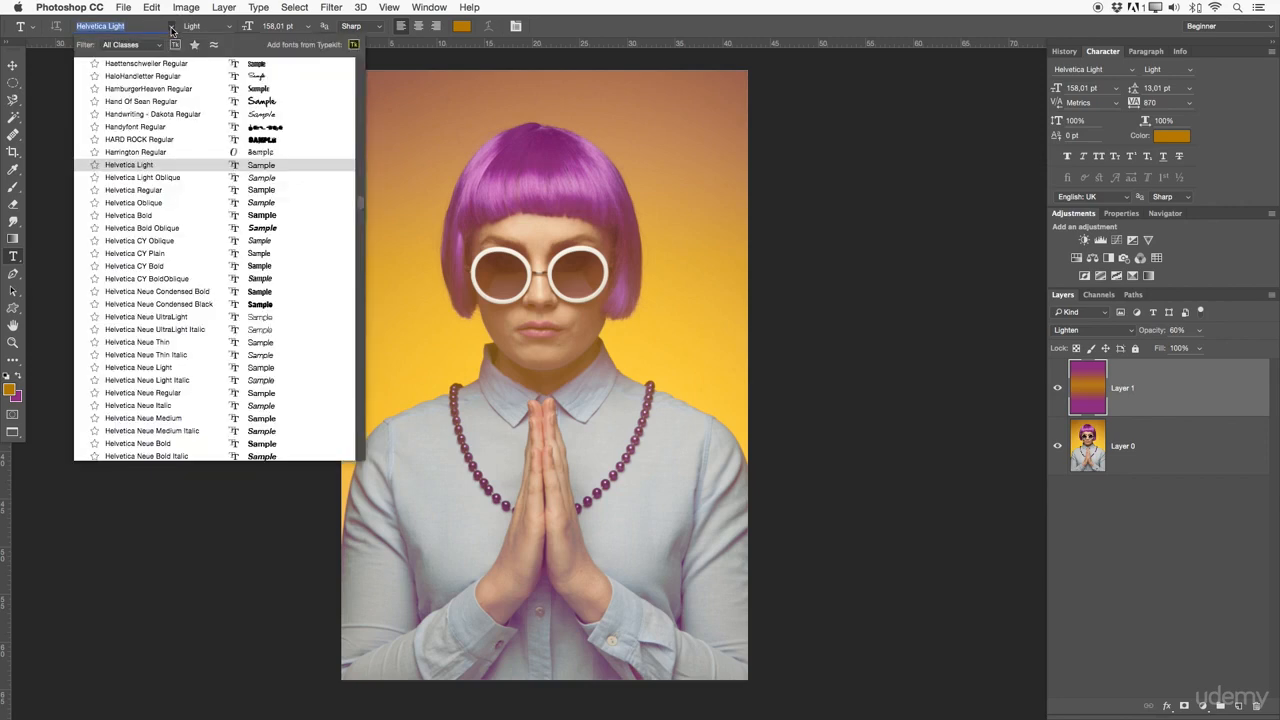
{"action": "left_click", "coordinate": [151, 166]}
{"action": "left_click", "coordinate": [229, 30]}
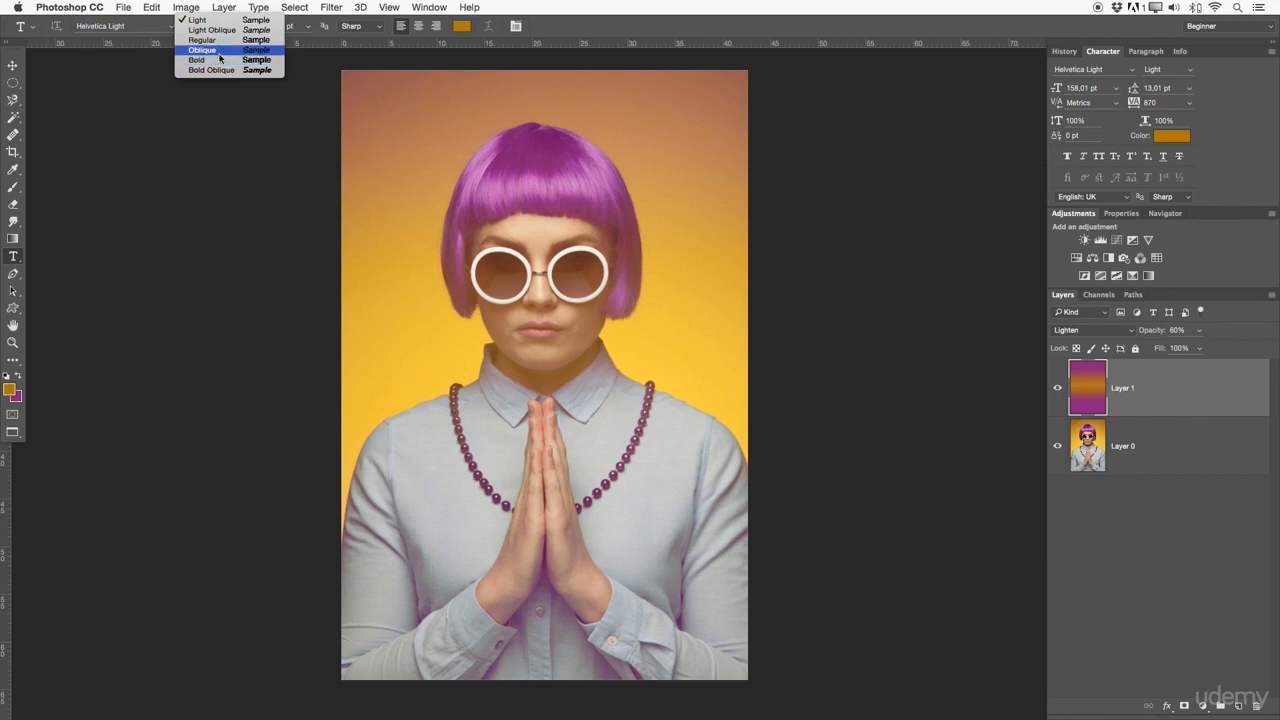
{"action": "left_click", "coordinate": [231, 113]}
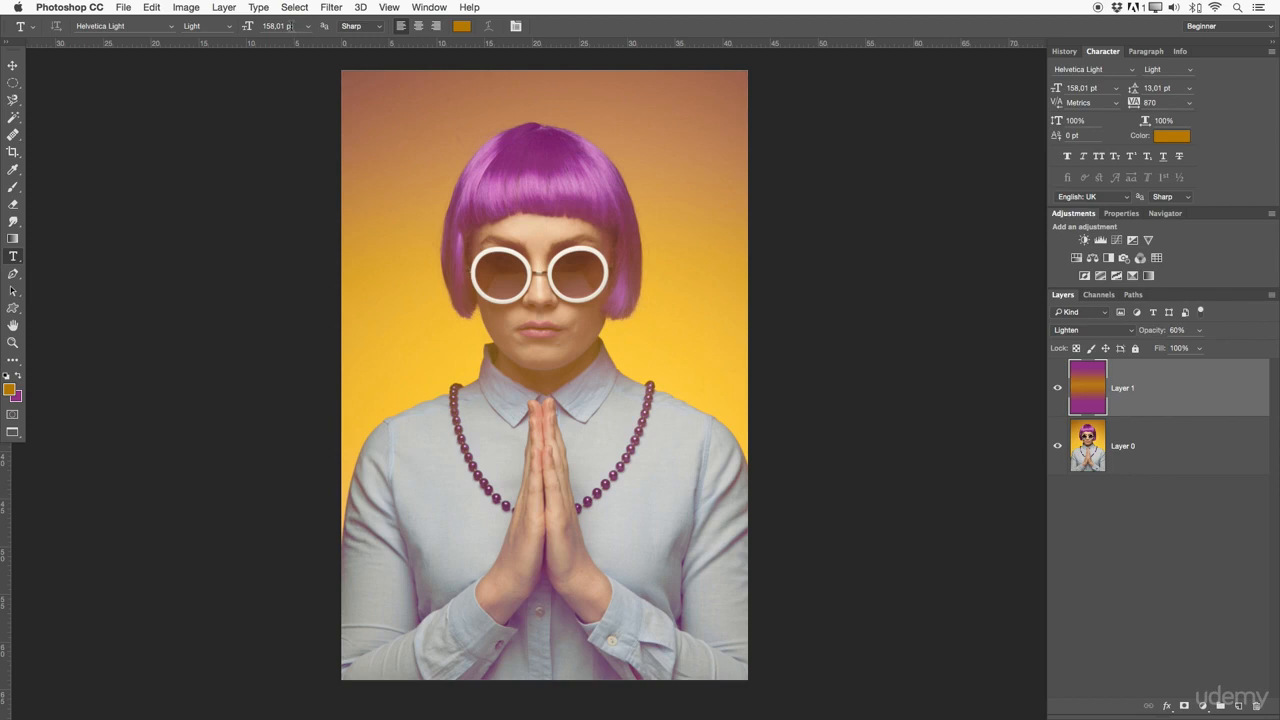
{"action": "left_click", "coordinate": [375, 28]}
{"action": "left_click", "coordinate": [369, 28]}
{"action": "left_click", "coordinate": [515, 27]}
{"action": "left_click", "coordinate": [515, 27]}
Raise the gradient layer's opacity to 98%
{"action": "left_click_drag", "start_coordinate": [1164, 330], "coordinate": [1186, 330]}
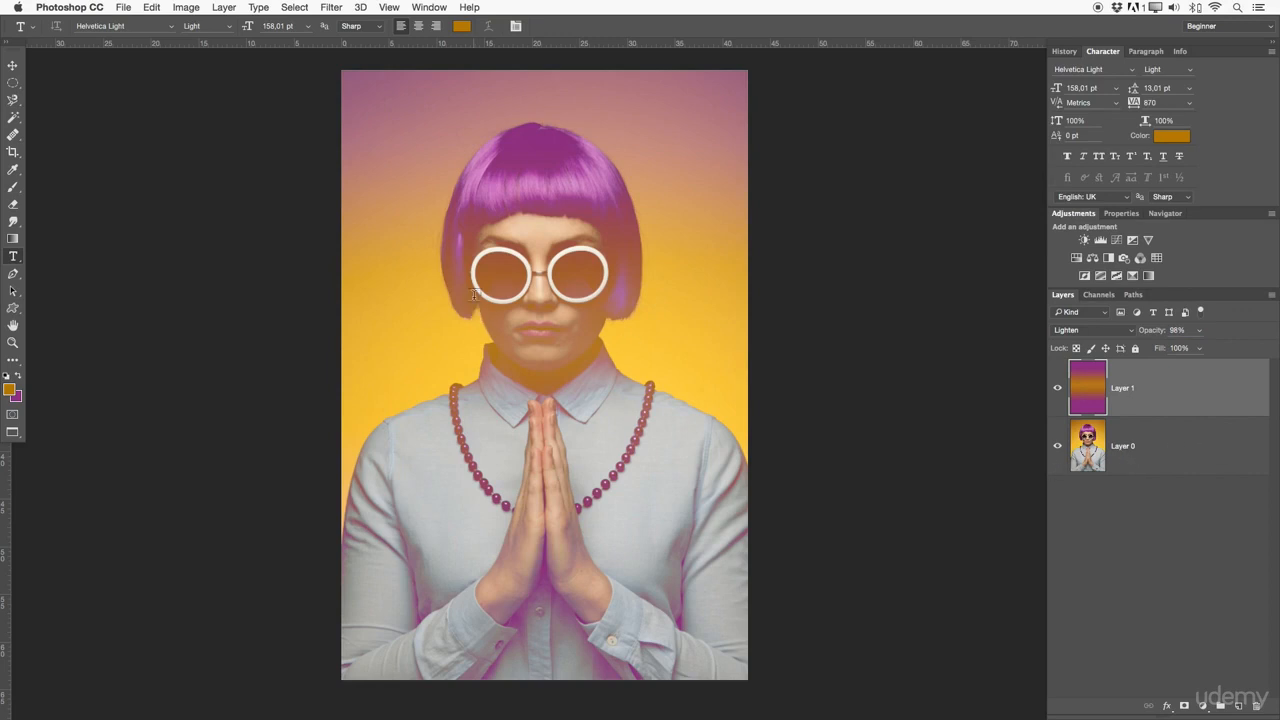
Draw a paragraph text box across the upper part of the photo and enter the letter D
{"action": "left_click_drag", "start_coordinate": [361, 157], "coordinate": [733, 392]}
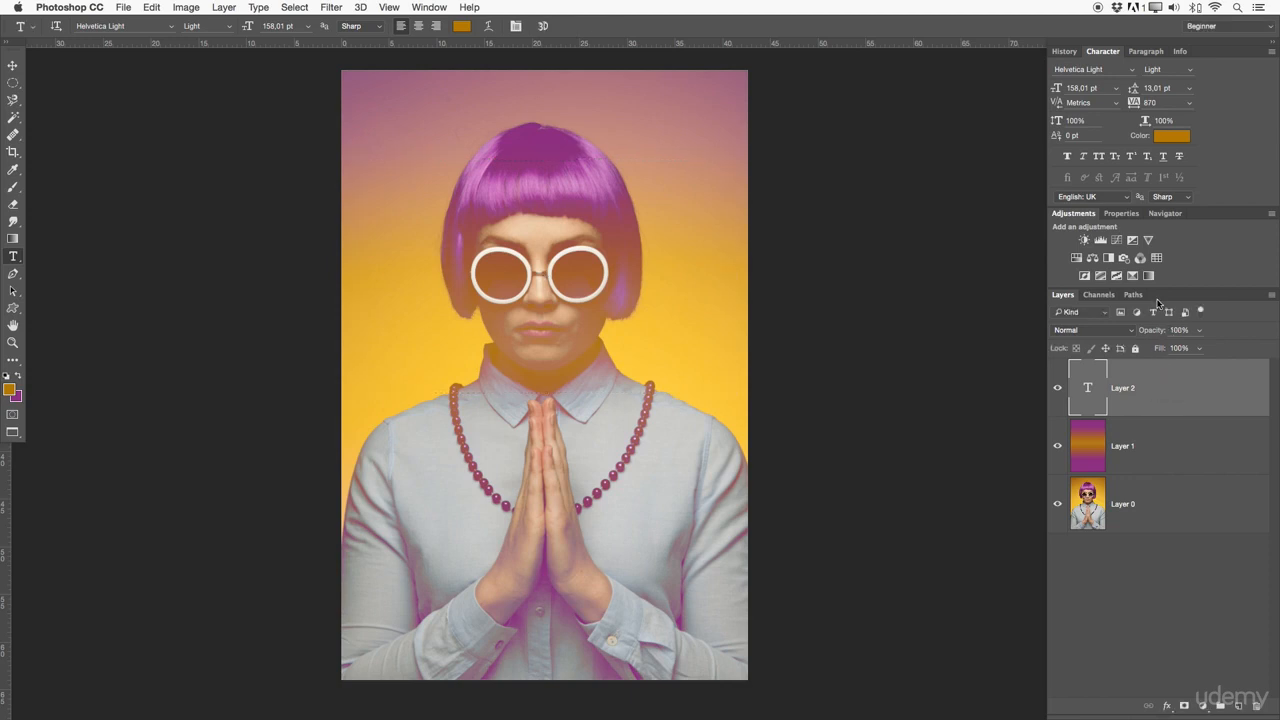
{"action": "left_click", "coordinate": [1154, 313]}
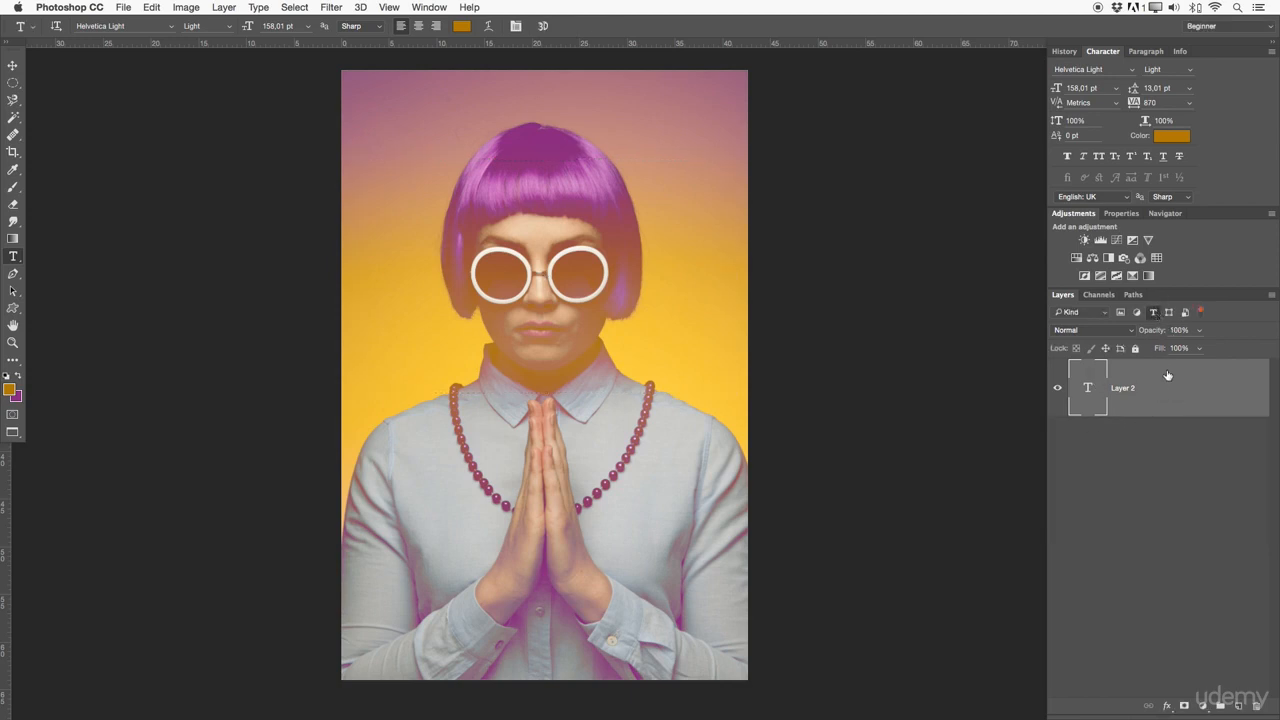
{"action": "left_click", "coordinate": [1154, 313]}
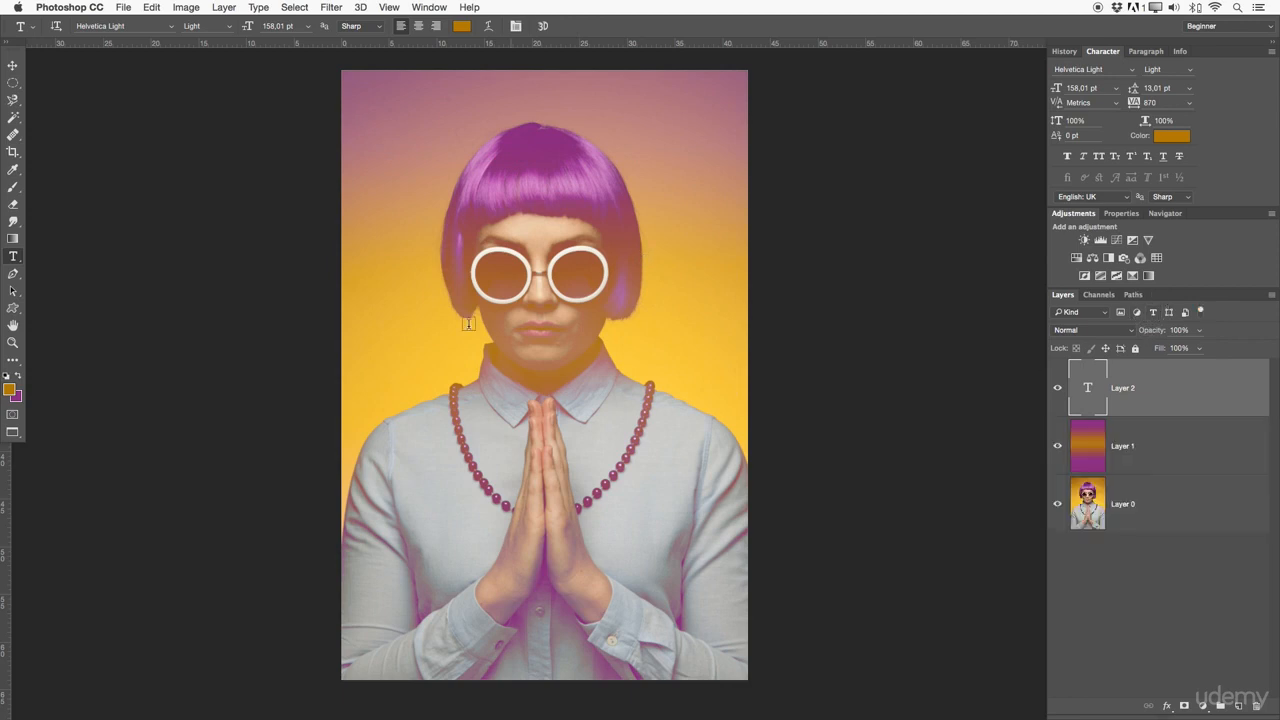
{"action": "double_click", "coordinate": [1092, 394]}
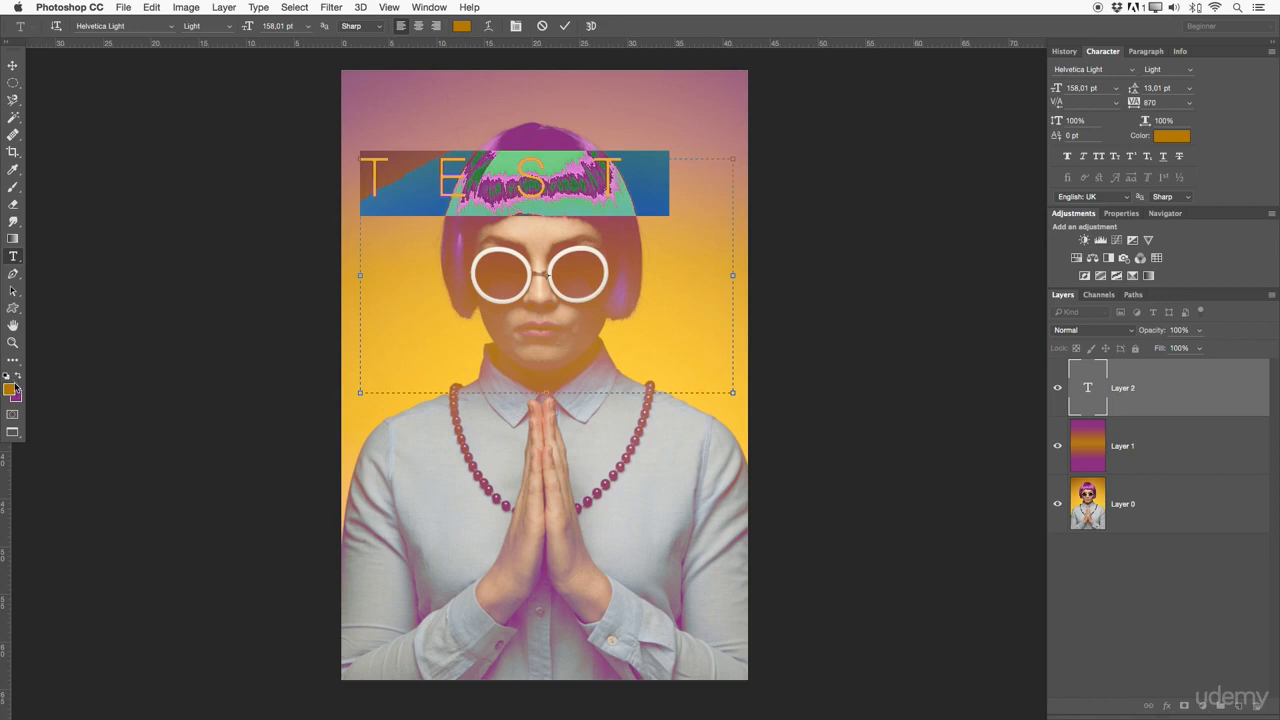
{"action": "type", "text": "D"}
{"action": "key", "text": "super+Return"}
Reset the default swatch colours and change the text box's content to TEST
{"action": "key", "text": "x"}
{"action": "key", "text": "d"}
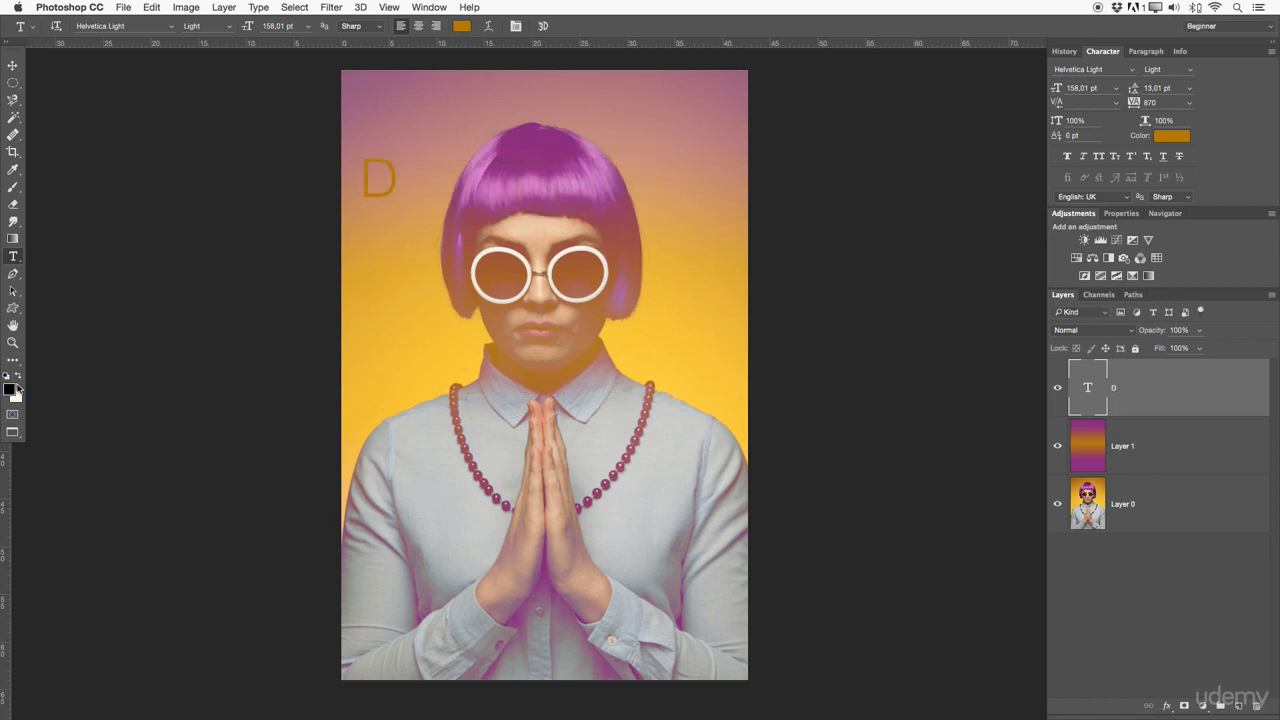
{"action": "left_click", "coordinate": [391, 187]}
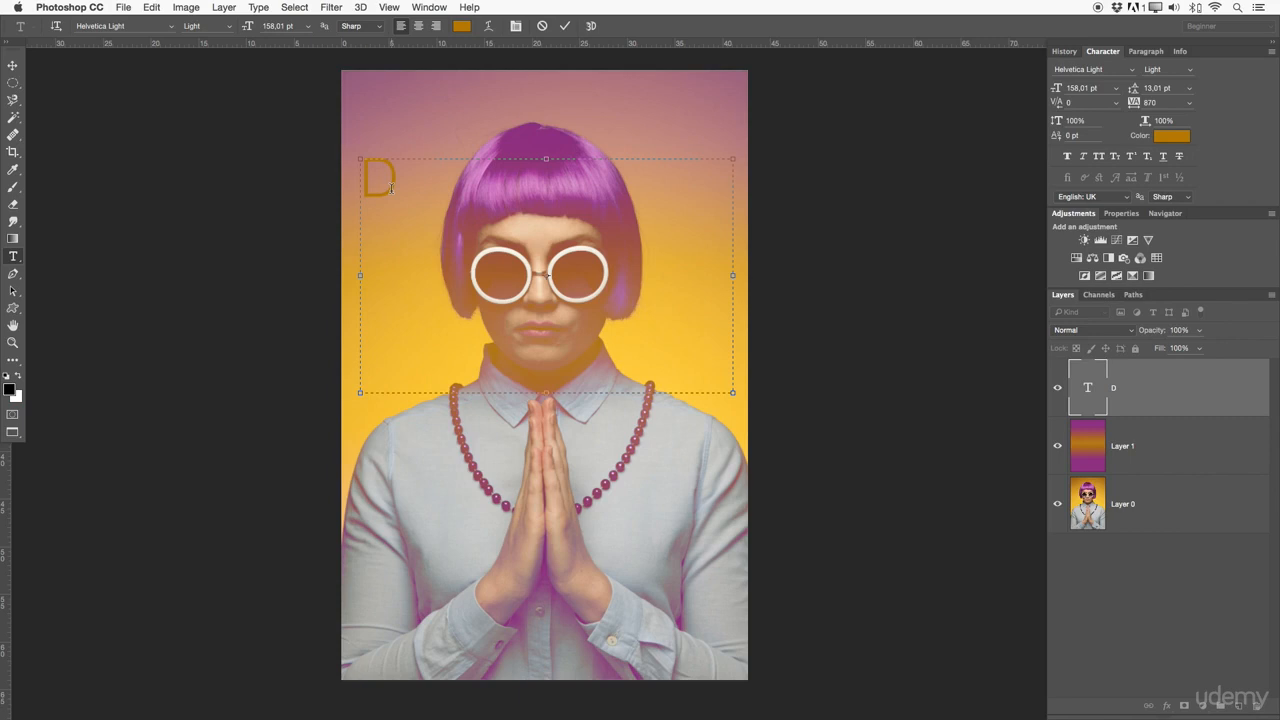
{"action": "type", "text": "TEST"}
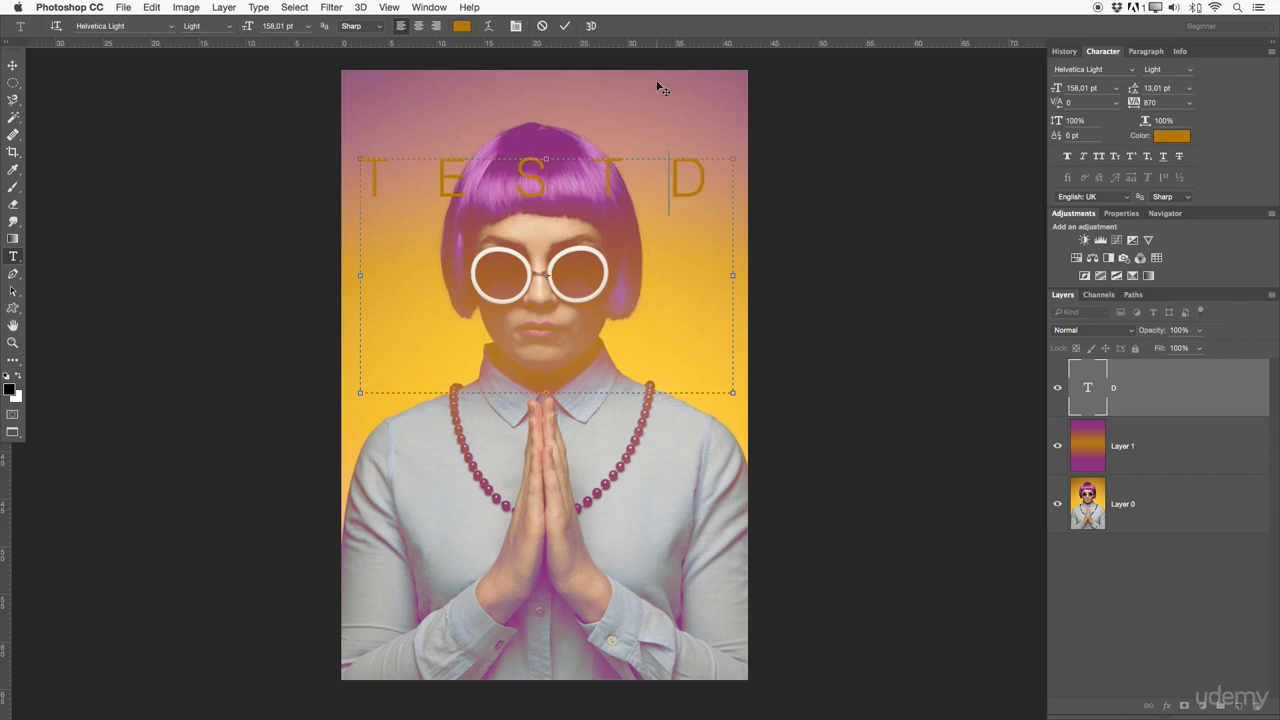
{"action": "key", "text": "BackSpace"}
{"action": "key", "text": "shift+Right"}
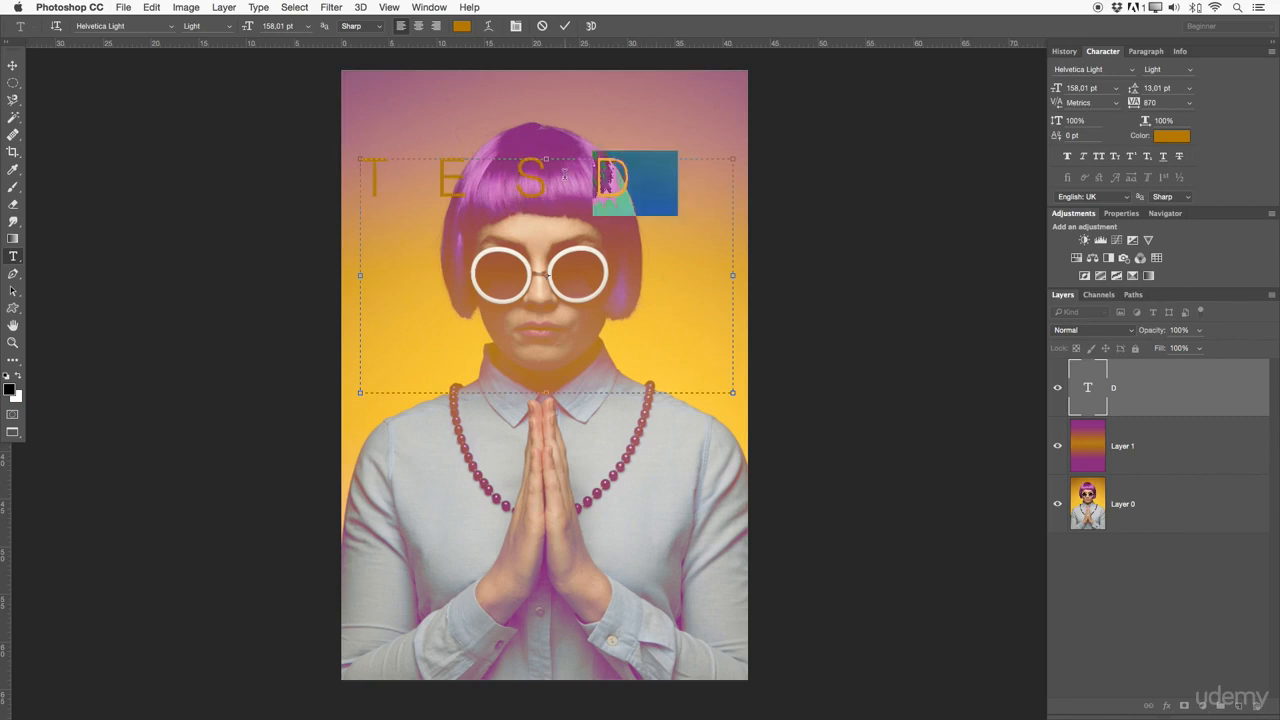
{"action": "type", "text": "T"}
Select all the text and set its colour to white (ffffff)
{"action": "key", "text": "super+a"}
{"action": "left_click", "coordinate": [461, 26]}
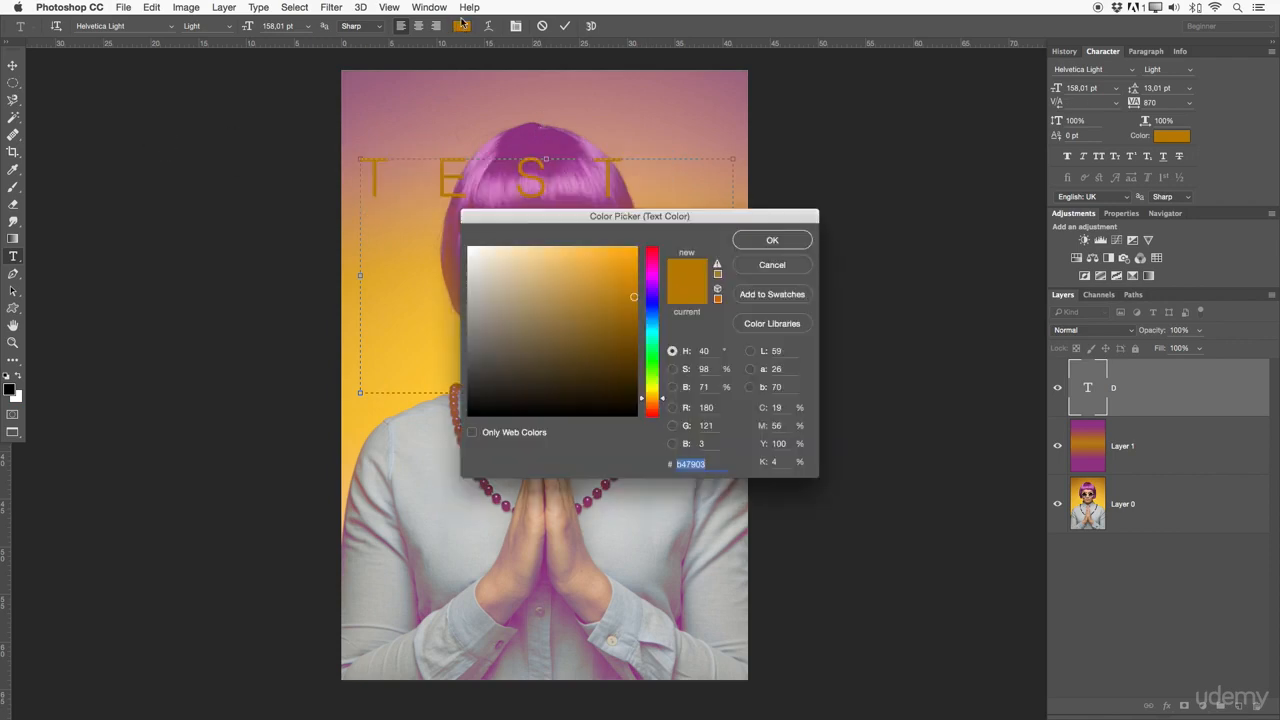
{"action": "left_click_drag", "start_coordinate": [648, 216], "coordinate": [968, 186]}
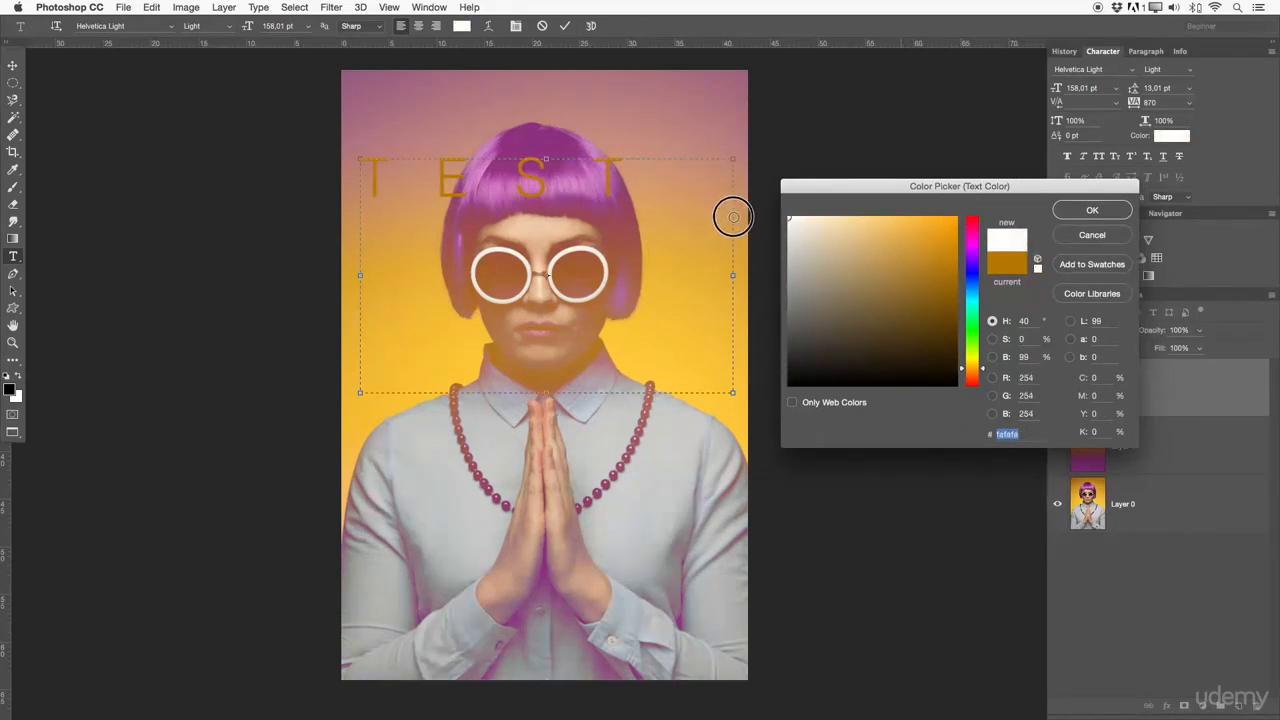
{"action": "left_click", "coordinate": [789, 217]}
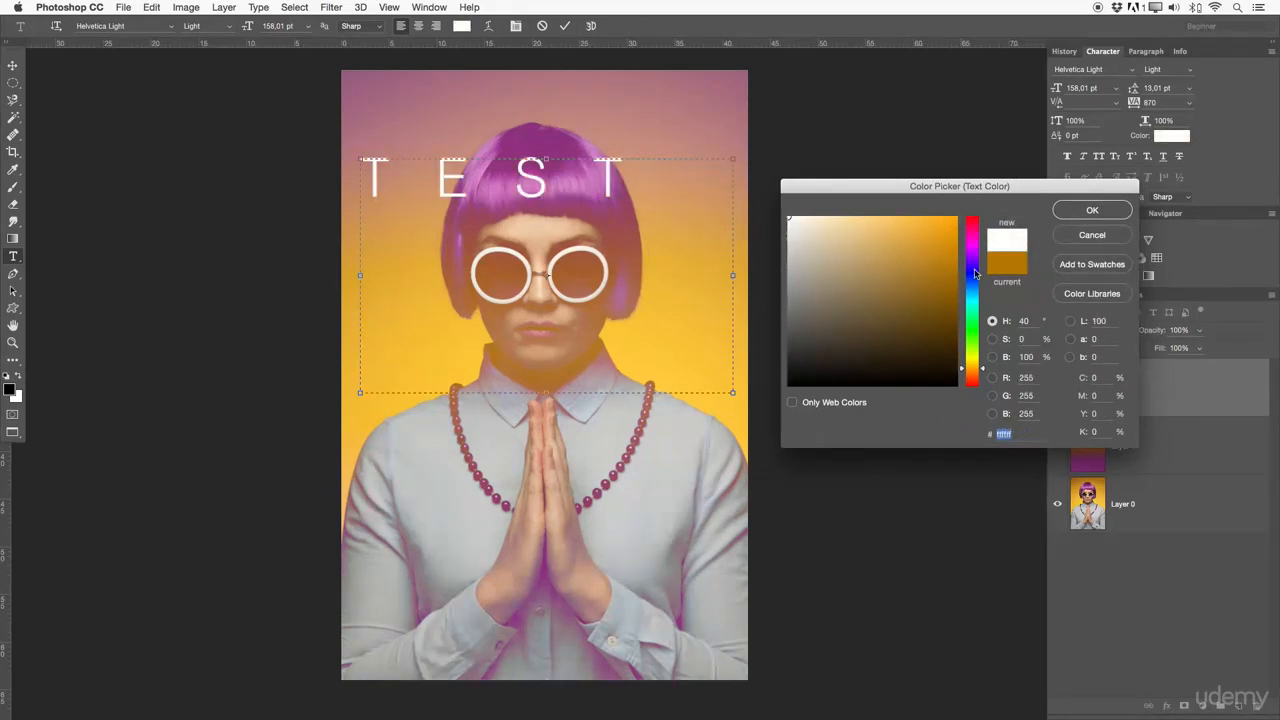
{"action": "left_click", "coordinate": [1093, 211]}
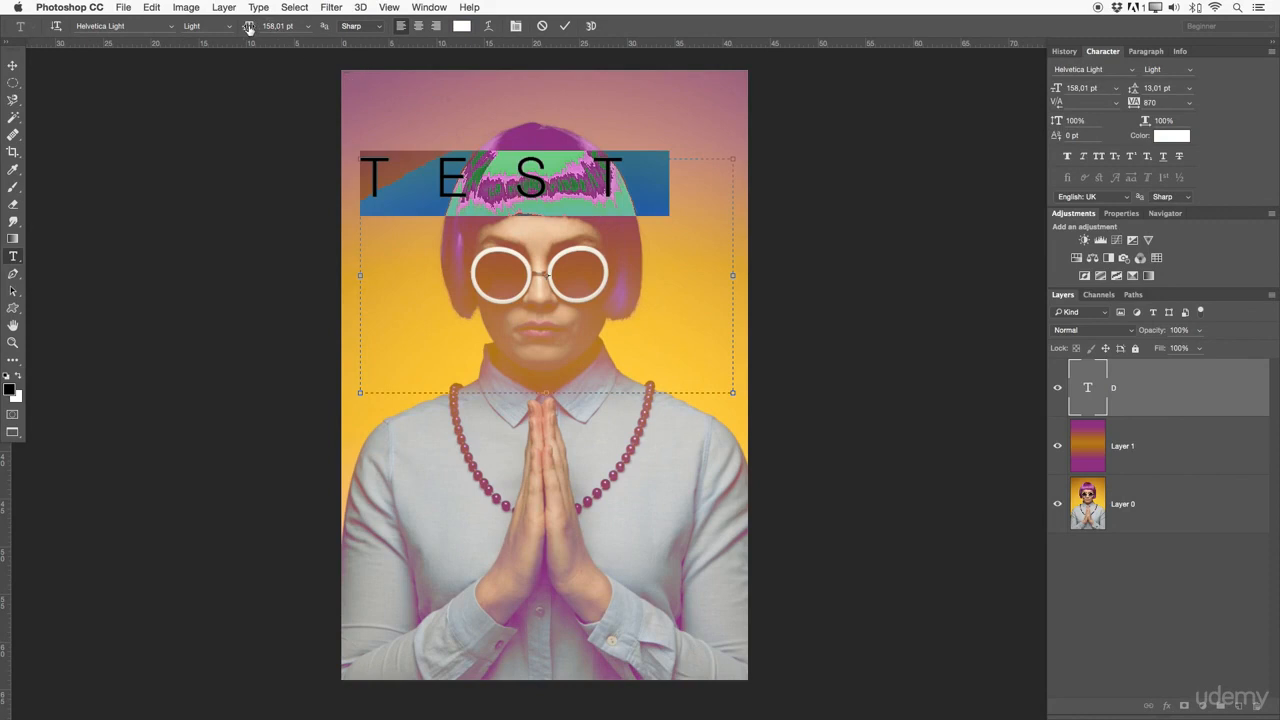
Set the text to 218 pt Helvetica Bold
{"action": "left_click_drag", "start_coordinate": [248, 26], "coordinate": [288, 25]}
{"action": "left_click", "coordinate": [225, 26]}
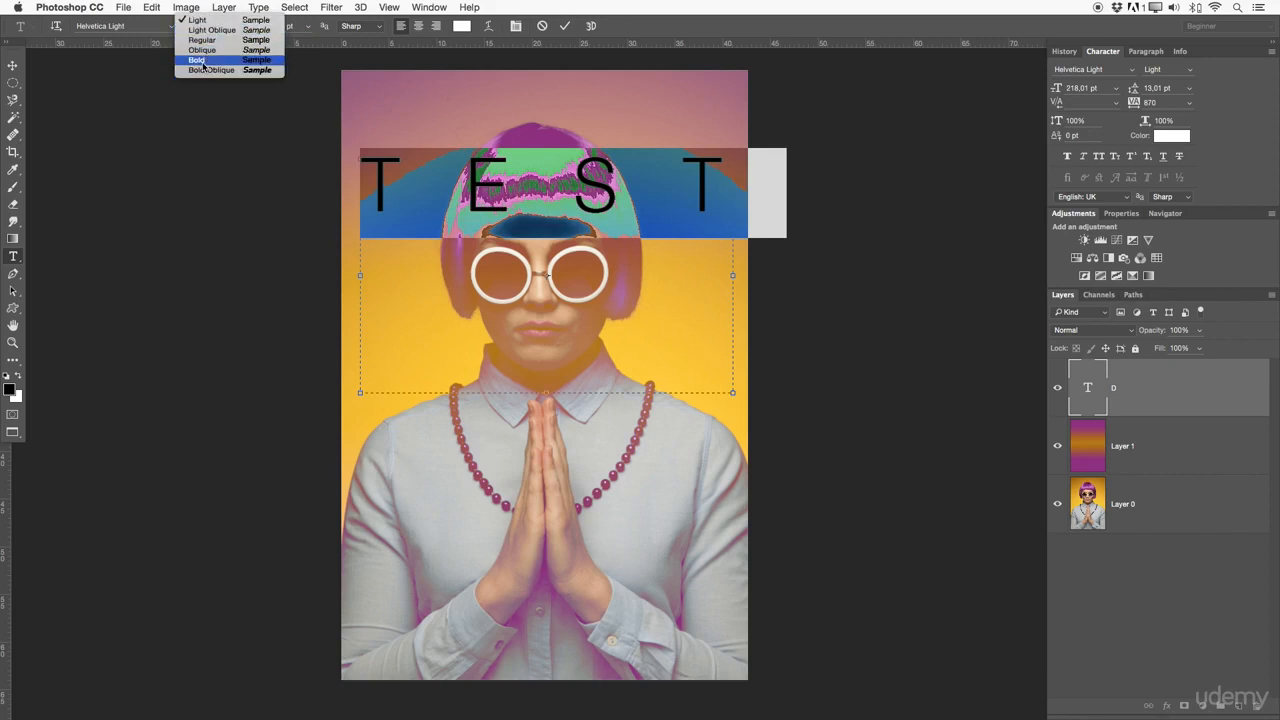
{"action": "left_click", "coordinate": [205, 61]}
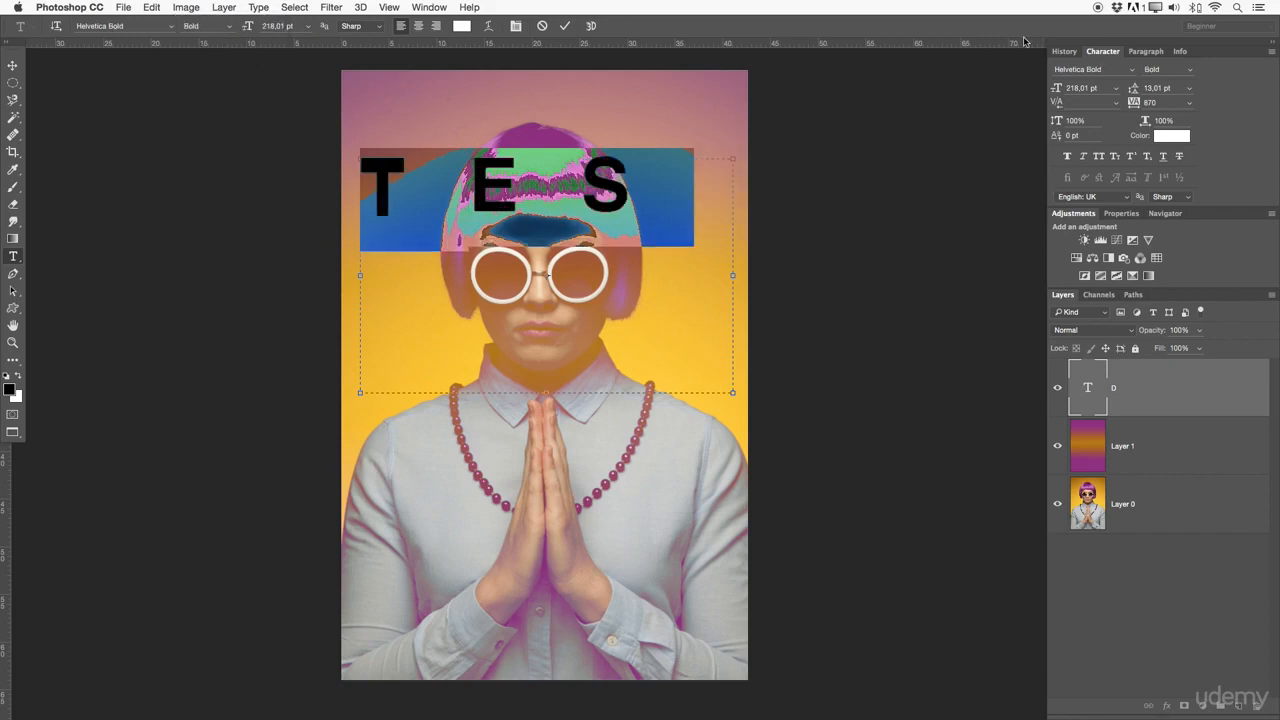
Float the Character panel and set the text to 284 pt with tracking of -50
{"action": "left_click_drag", "start_coordinate": [1100, 52], "coordinate": [821, 64]}
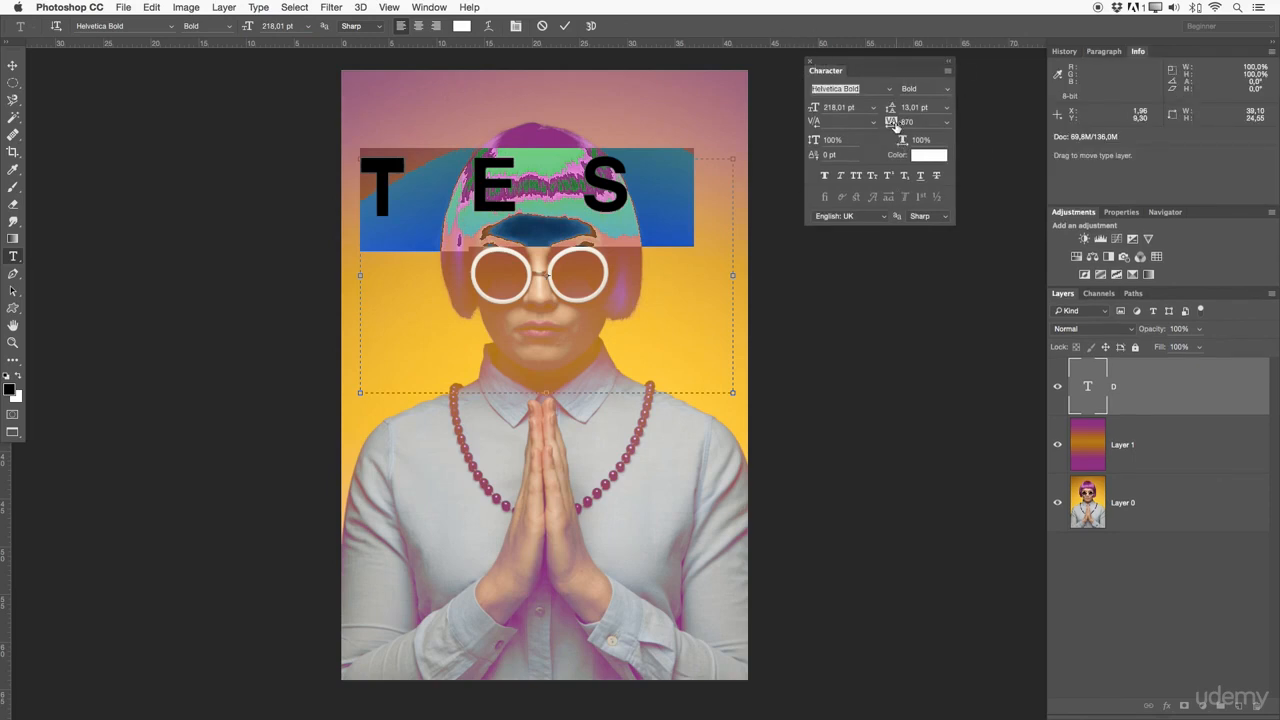
{"action": "mouse_move", "coordinate": [893, 121]}
{"action": "left_mouse_down"}
{"action": "mouse_move", "coordinate": [822, 108]}
{"action": "mouse_move", "coordinate": [874, 108]}
{"action": "left_mouse_up"}
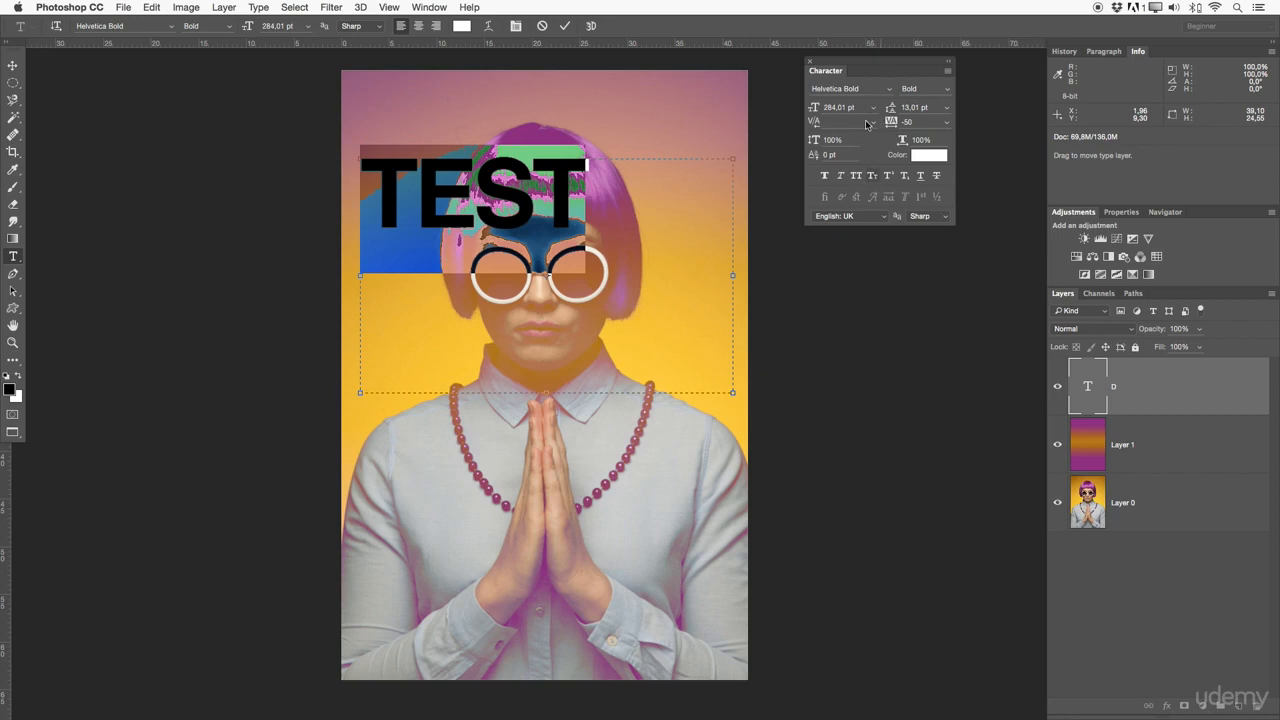
{"action": "left_click", "coordinate": [826, 180]}
{"action": "left_click", "coordinate": [826, 180]}
{"action": "left_click", "coordinate": [841, 178]}
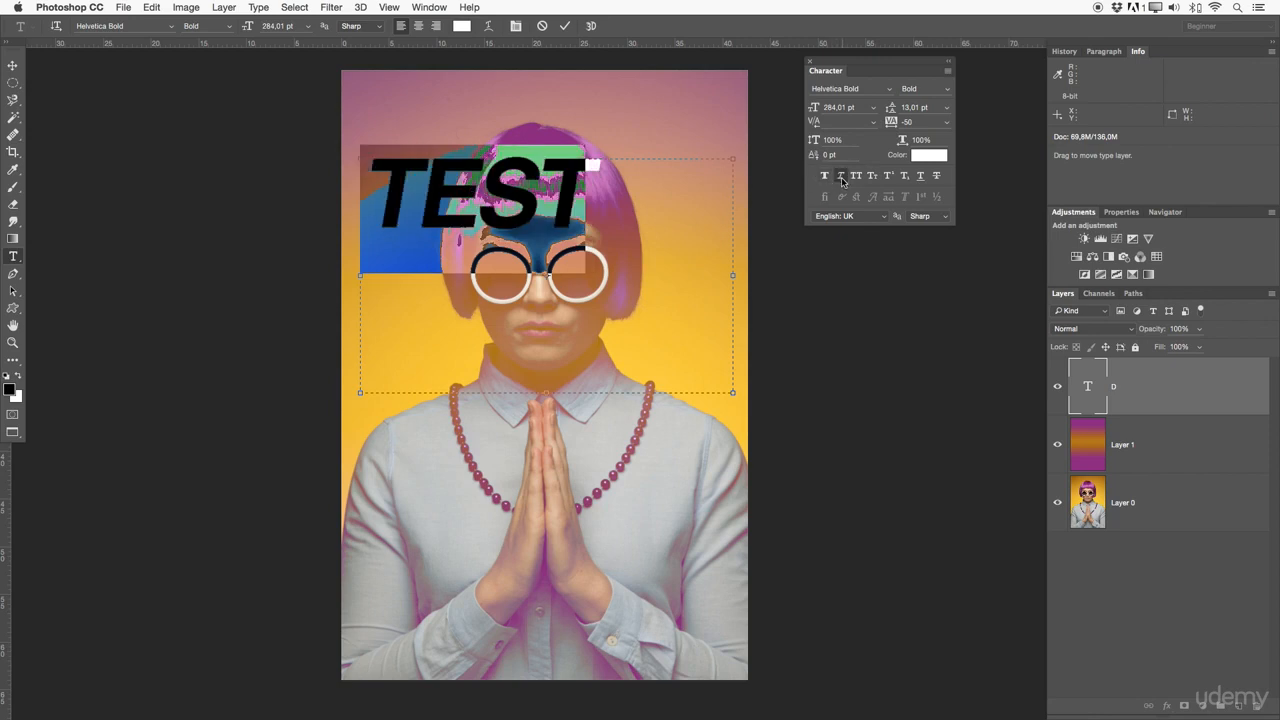
{"action": "left_click", "coordinate": [842, 178]}
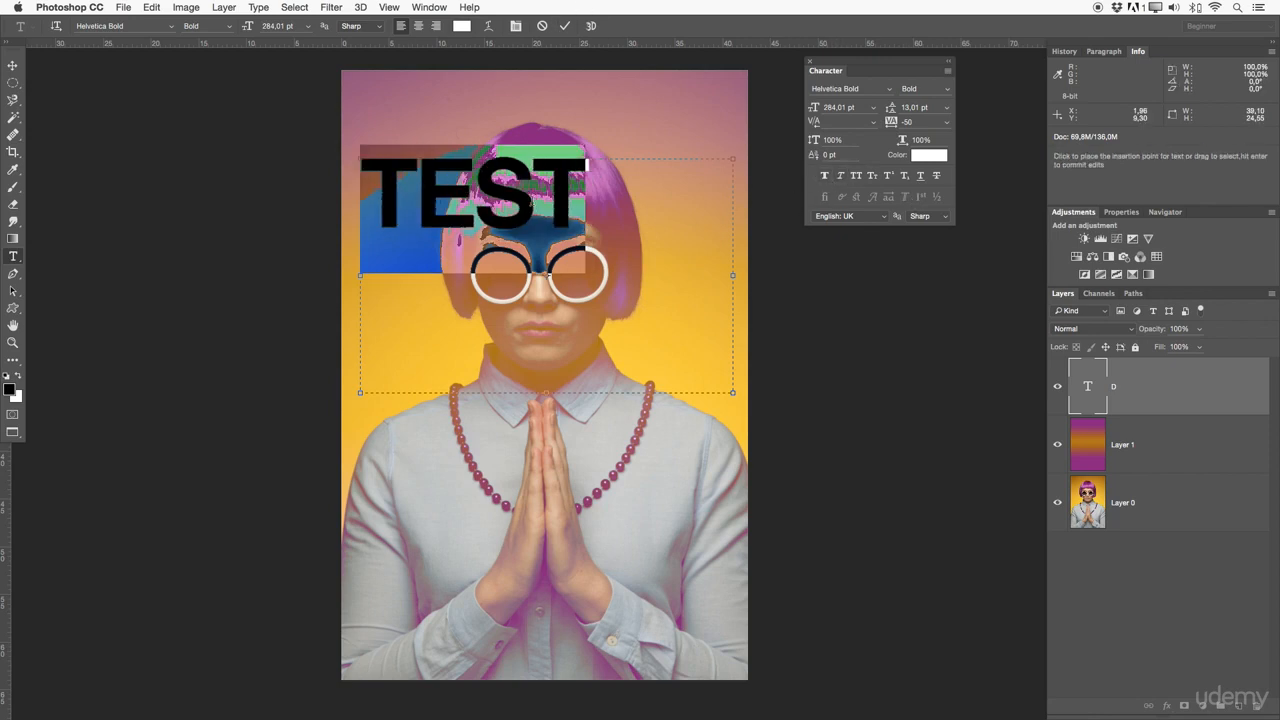
Commit the text and move it down to the centre of the face over the glasses
{"action": "left_click", "coordinate": [565, 26]}
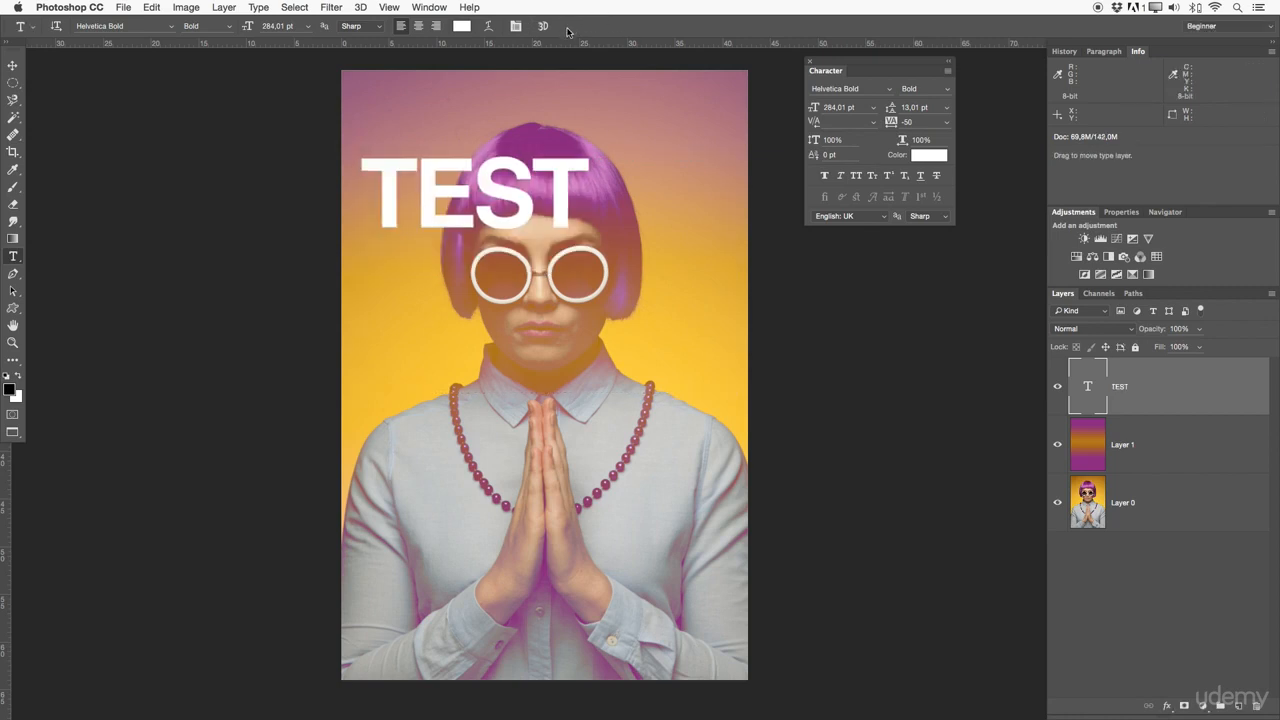
{"action": "left_click", "coordinate": [12, 66]}
{"action": "left_click_drag", "start_coordinate": [486, 177], "coordinate": [603, 298]}
Try Stroke, Bevel & Emboss and Color Overlay layer styles on the text layer, then cancel the dialog
{"action": "double_click", "coordinate": [1197, 393]}
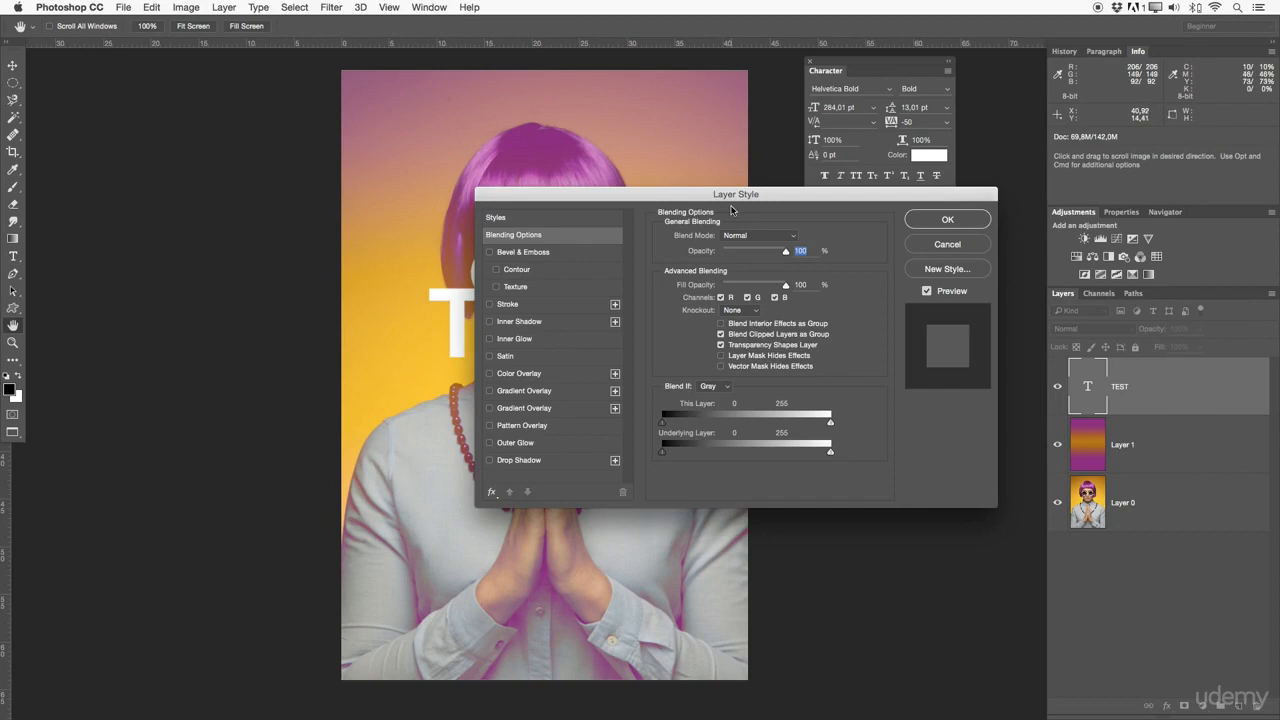
{"action": "left_click_drag", "start_coordinate": [656, 194], "coordinate": [558, 167]}
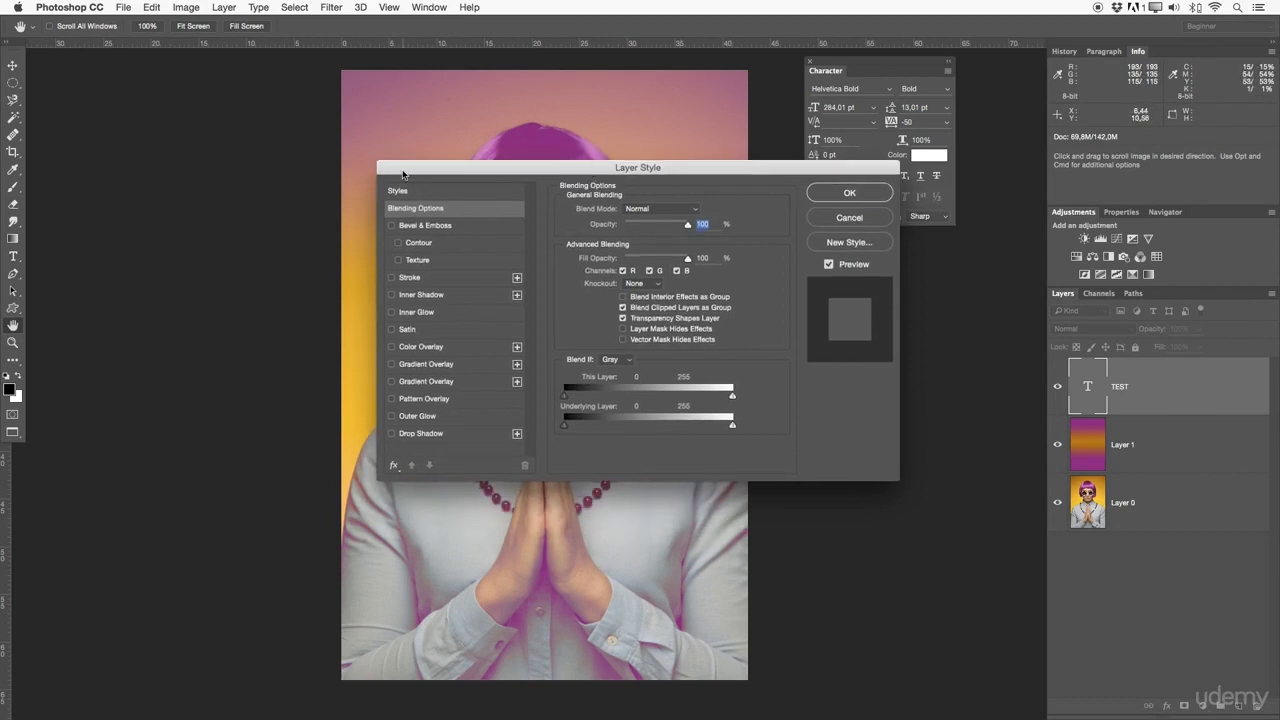
{"action": "left_click_drag", "start_coordinate": [449, 177], "coordinate": [835, 224]}
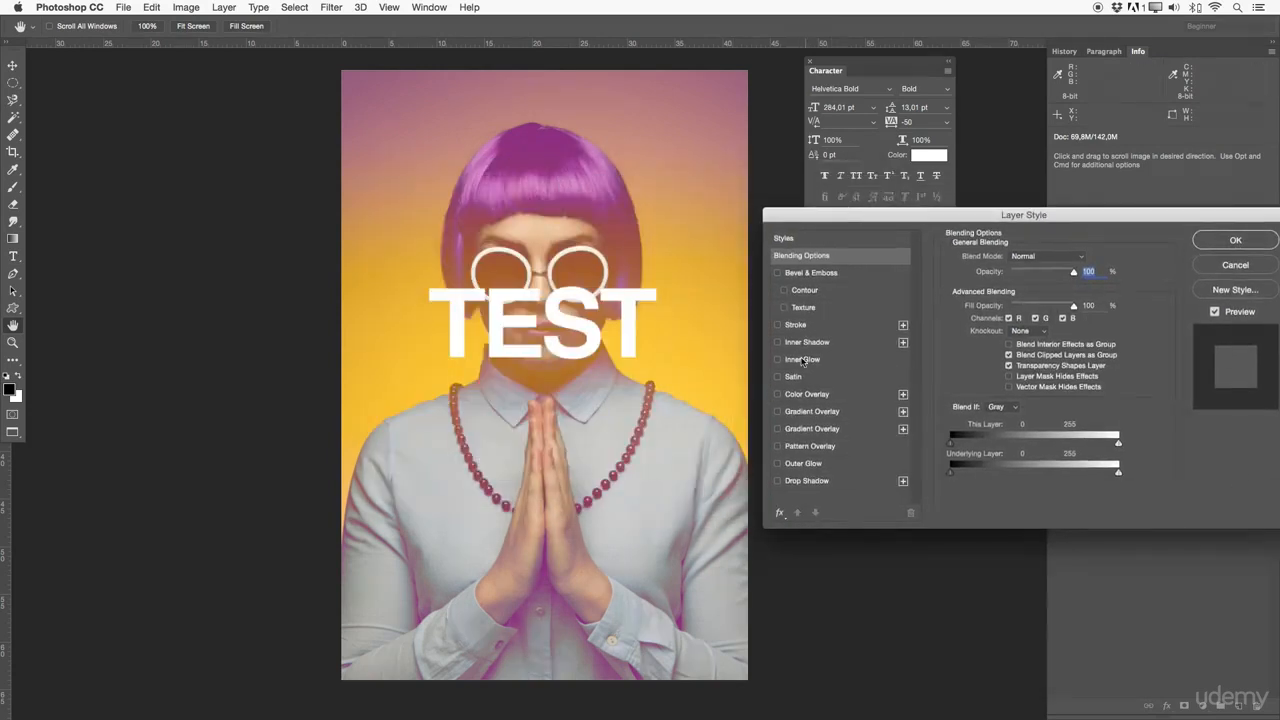
{"action": "left_click", "coordinate": [777, 325]}
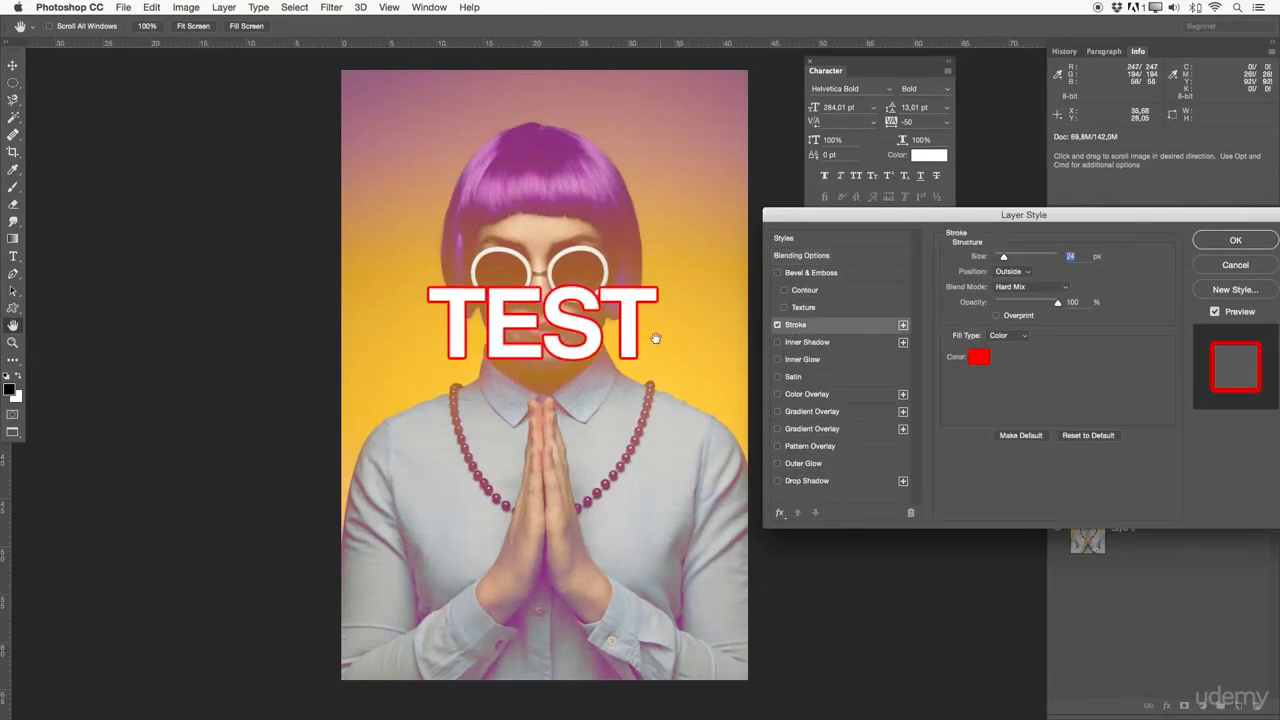
{"action": "left_click", "coordinate": [777, 325]}
{"action": "left_click", "coordinate": [785, 307]}
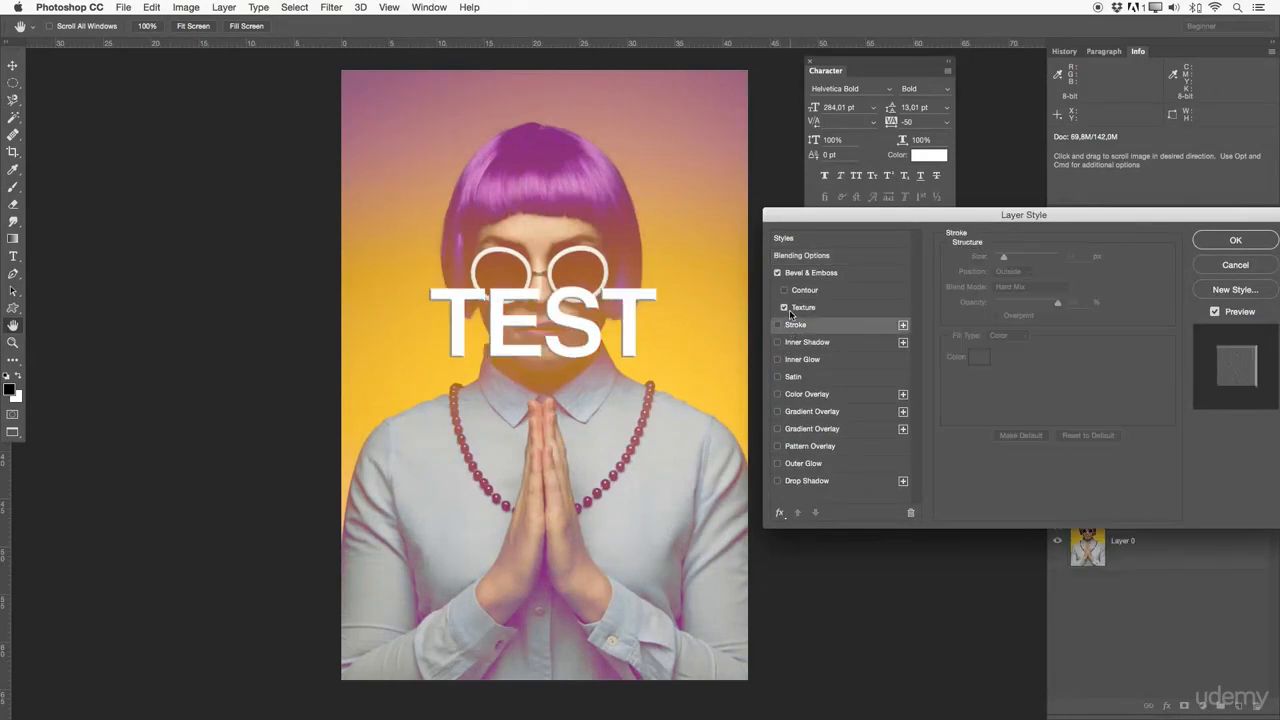
{"action": "left_click", "coordinate": [791, 395]}
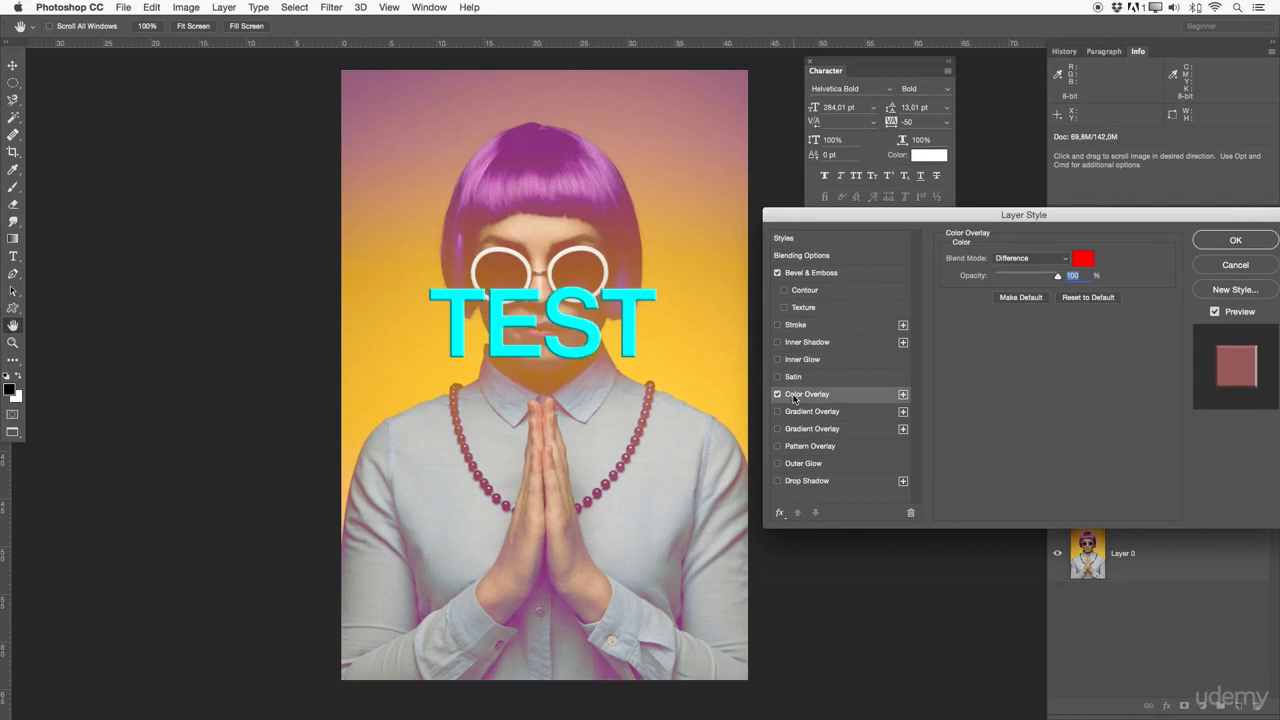
{"action": "left_click", "coordinate": [779, 395]}
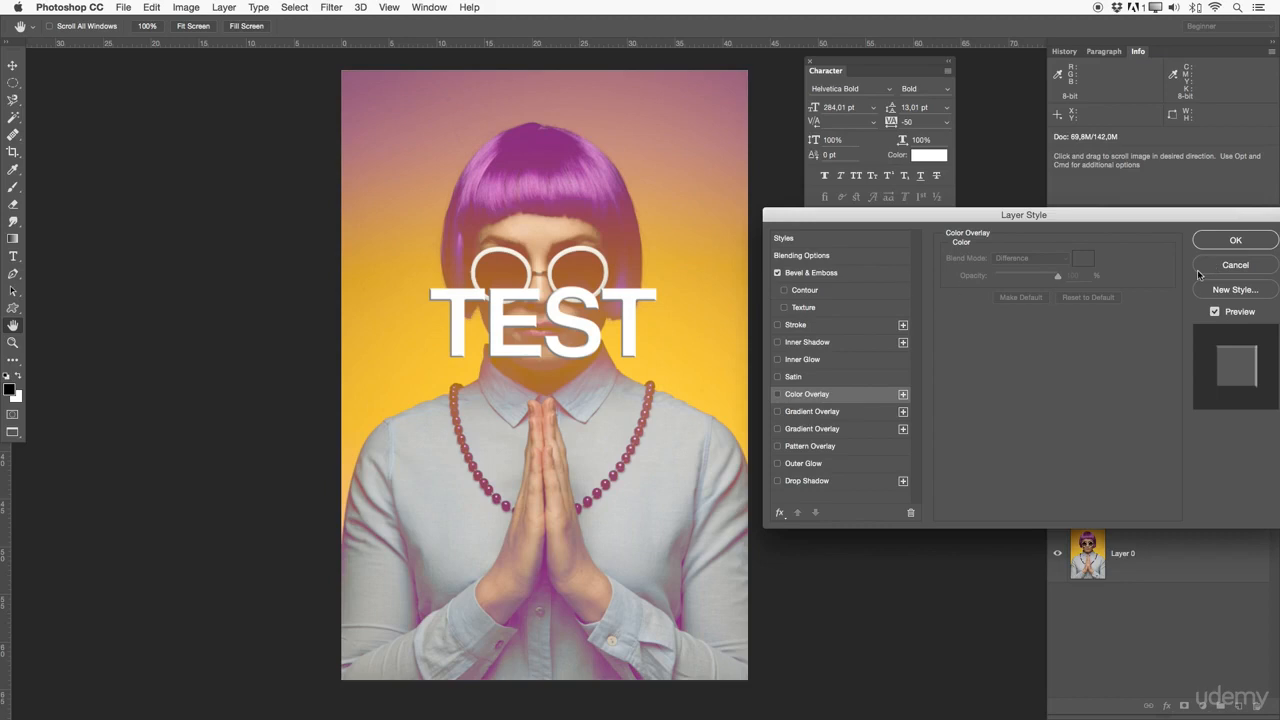
{"action": "left_click", "coordinate": [1206, 266]}
Dock the floating Character panel back with the other panels
{"action": "left_click_drag", "start_coordinate": [617, 322], "coordinate": [612, 318]}
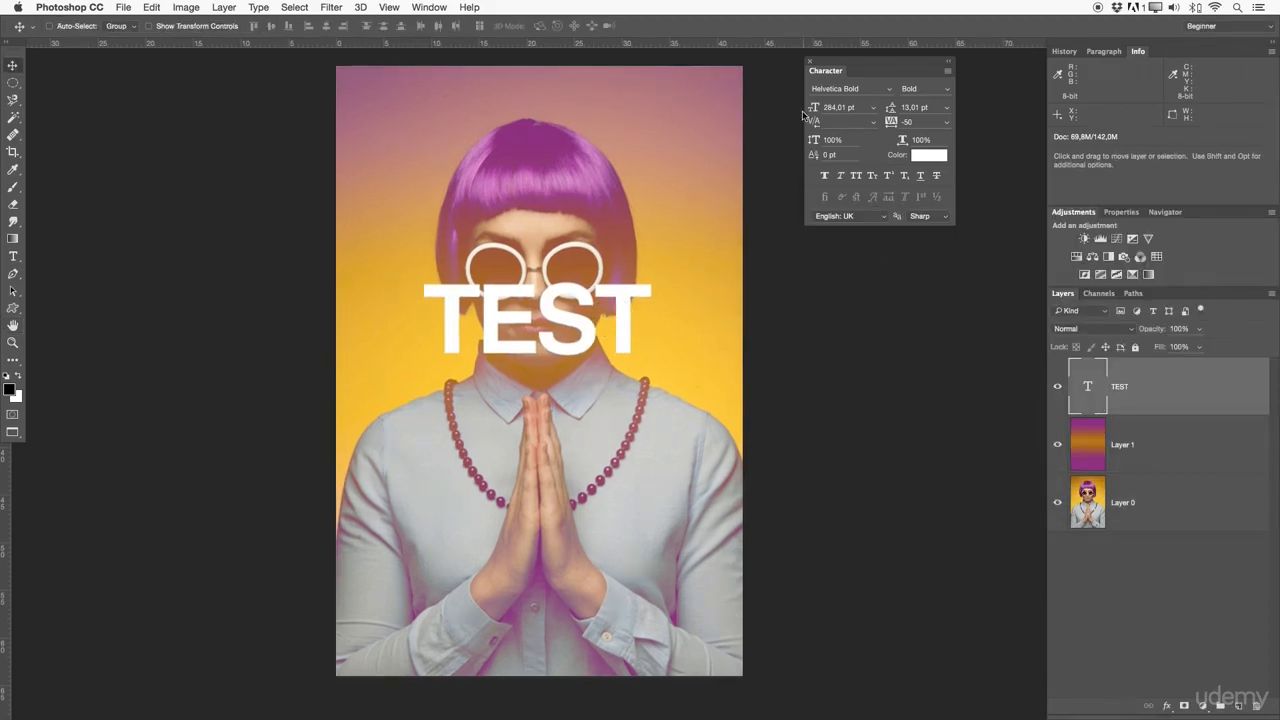
{"action": "left_click_drag", "start_coordinate": [818, 72], "coordinate": [1135, 50]}
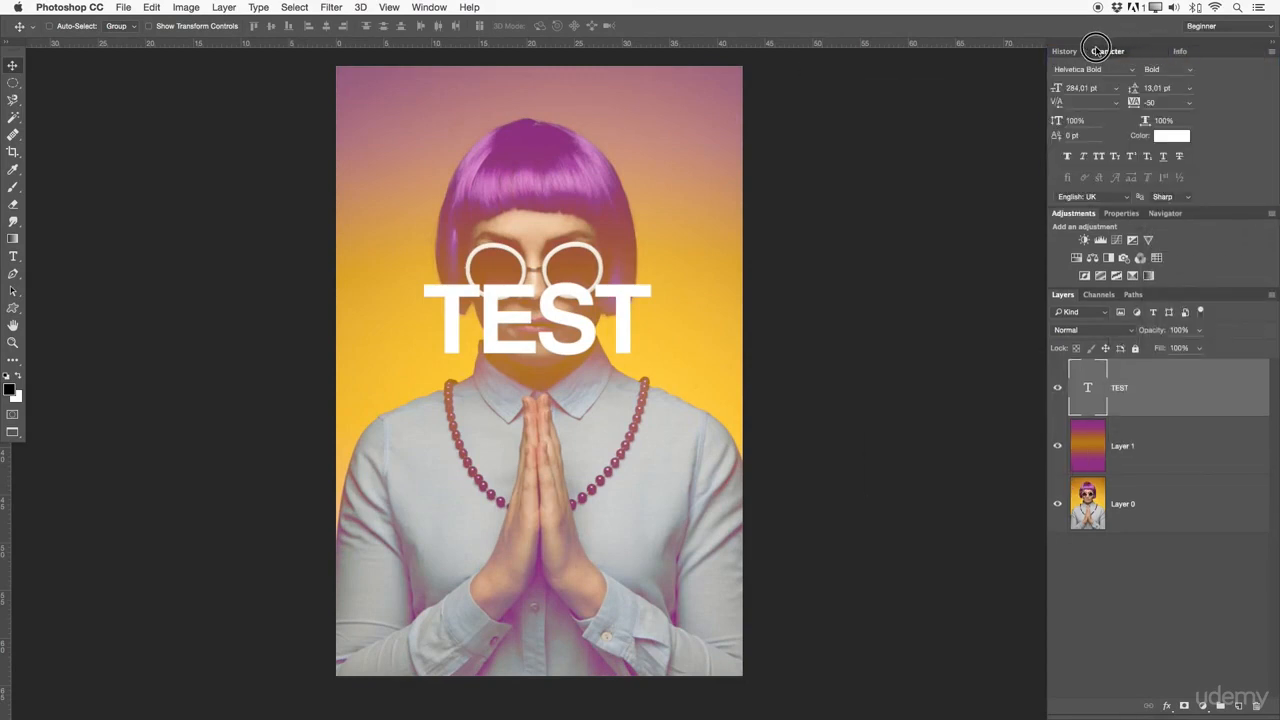
Open the Paragraph panel to examine its alignment and indent options, then return to the Character panel
{"action": "left_click", "coordinate": [1146, 51]}
{"action": "left_click", "coordinate": [1084, 74]}
{"action": "left_click", "coordinate": [1098, 74]}
{"action": "left_click", "coordinate": [1083, 73]}
{"action": "left_click", "coordinate": [1117, 74]}
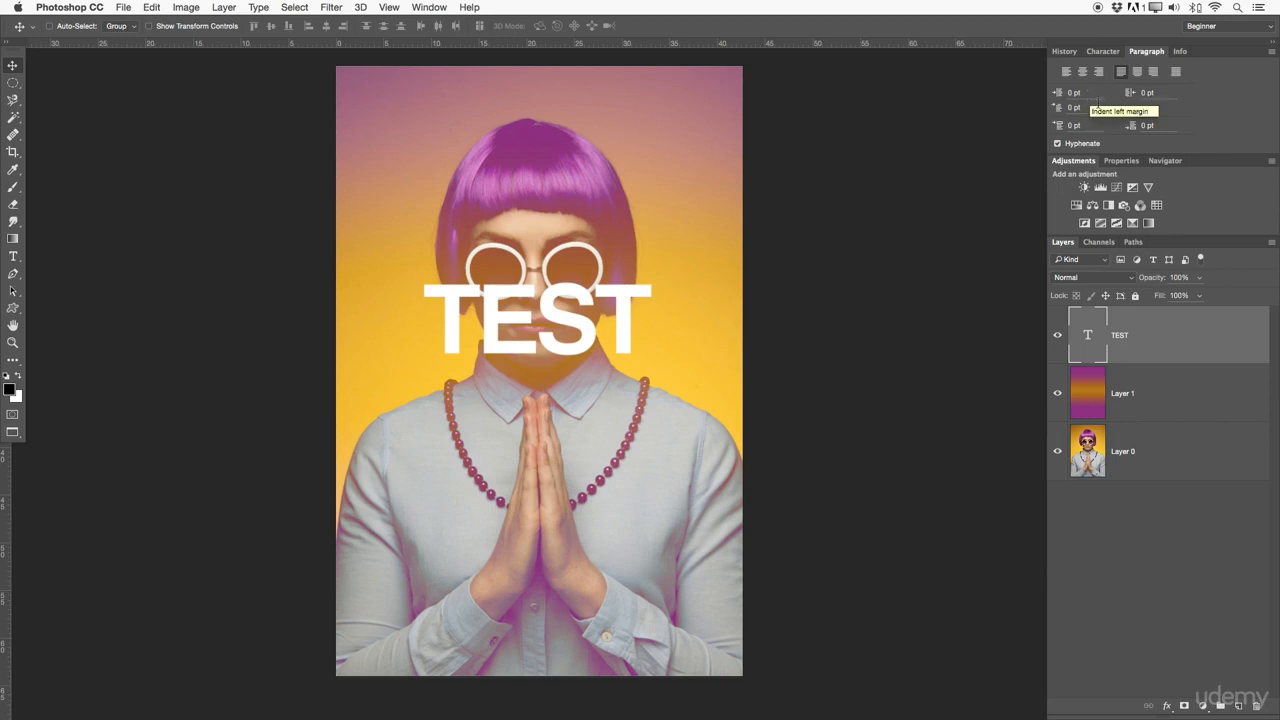
{"action": "left_click", "coordinate": [1103, 51]}
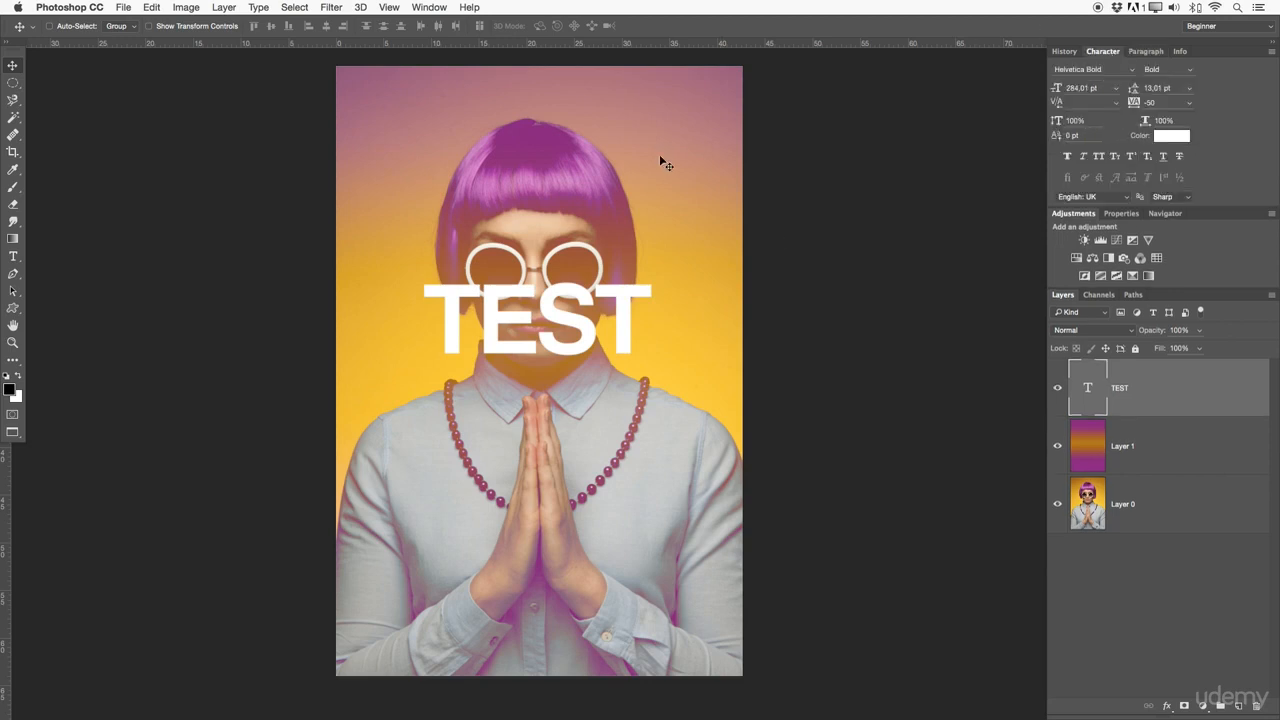
Try out vertical TEST text with the Vertical Type Tool in a paragraph box, move it, then delete that layer
{"action": "left_click", "coordinate": [13, 257]}
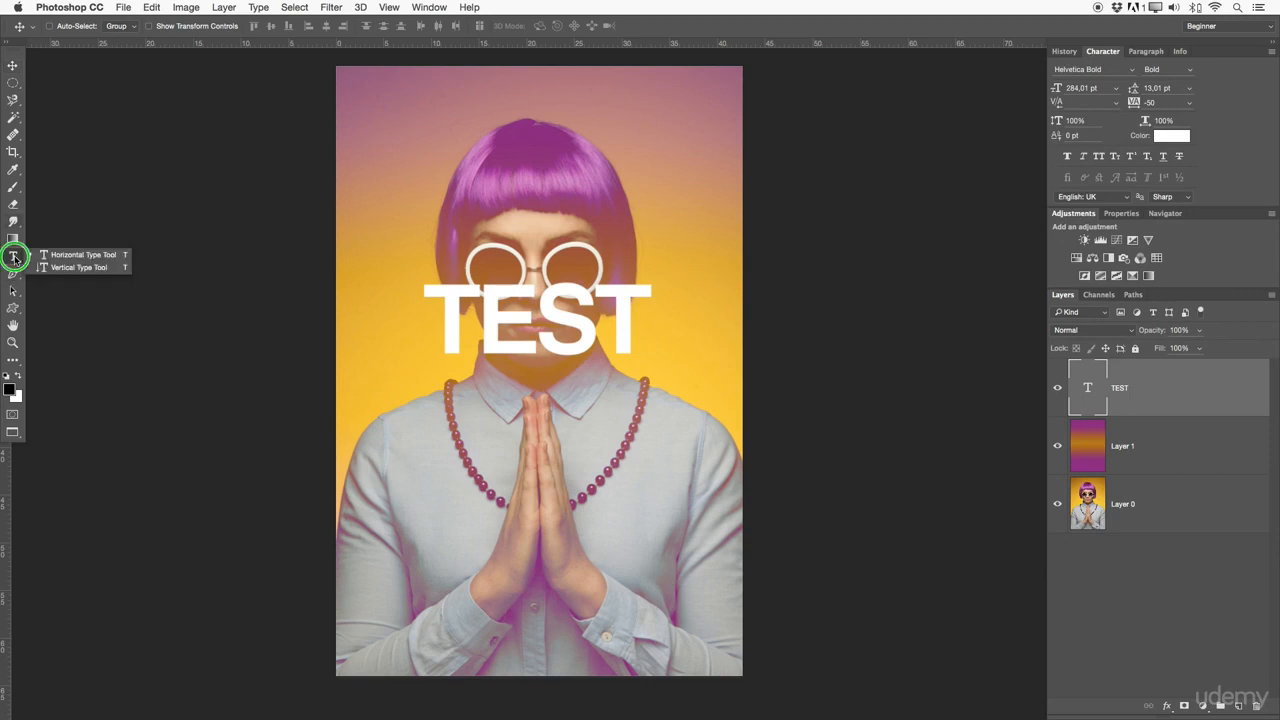
{"action": "left_click", "coordinate": [60, 267]}
{"action": "left_click_drag", "start_coordinate": [376, 108], "coordinate": [668, 476]}
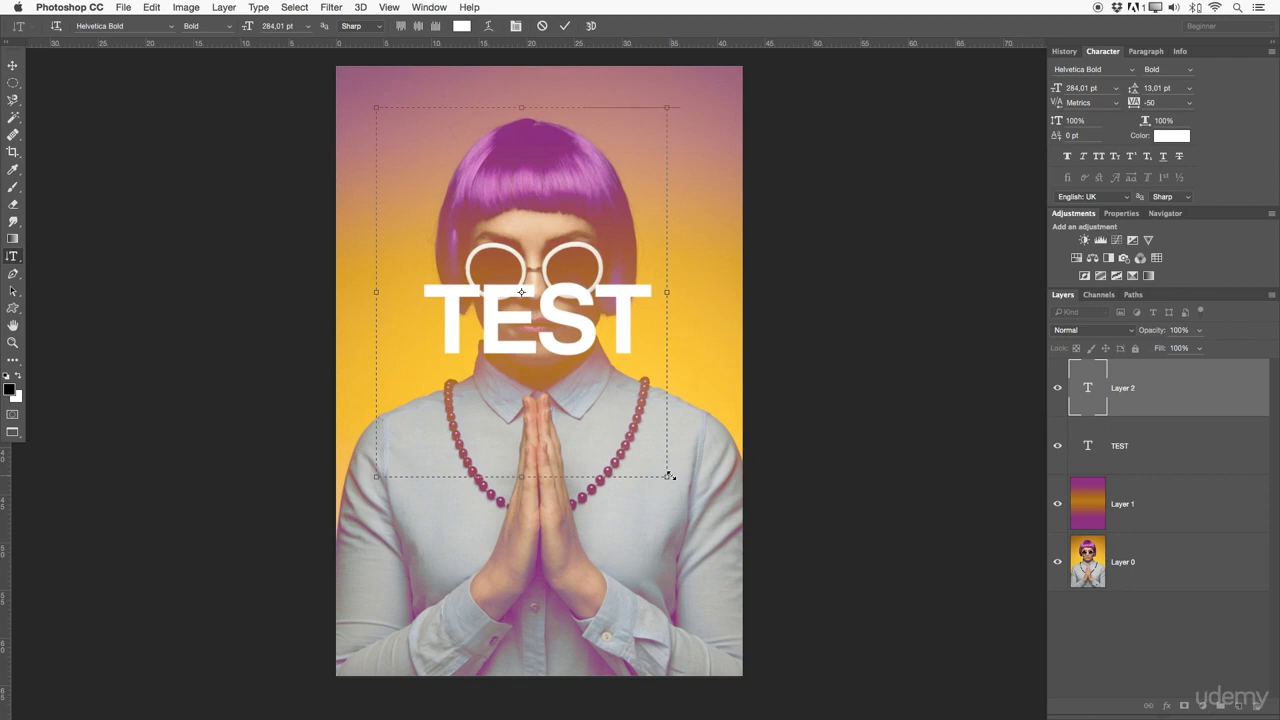
{"action": "type", "text": "TEST"}
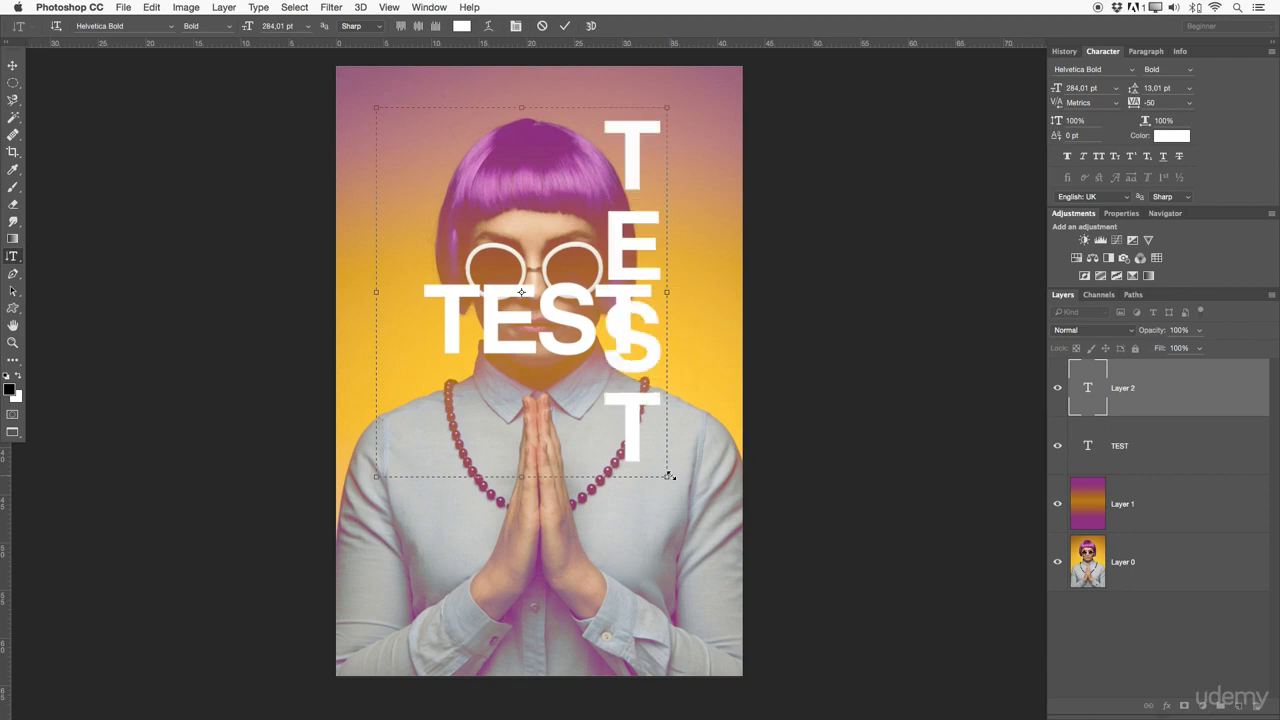
{"action": "left_click", "coordinate": [565, 26]}
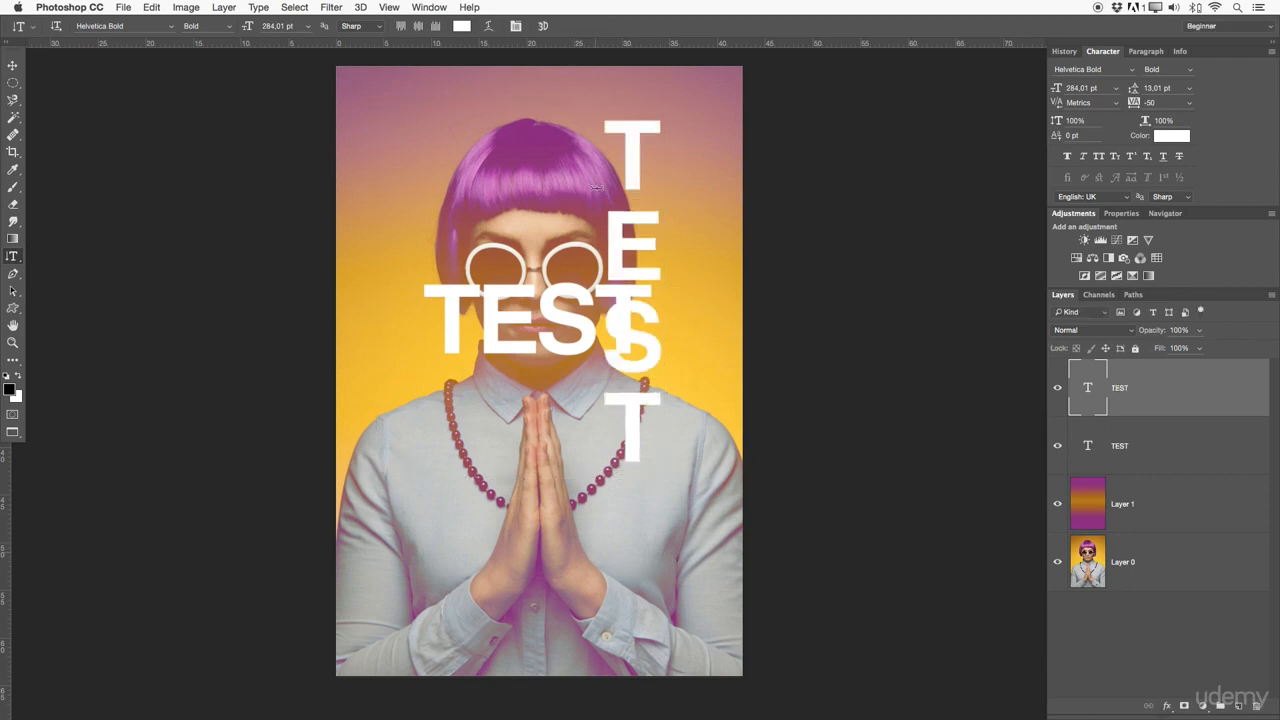
{"action": "key", "text": "v"}
{"action": "left_click_drag", "start_coordinate": [598, 232], "coordinate": [655, 260]}
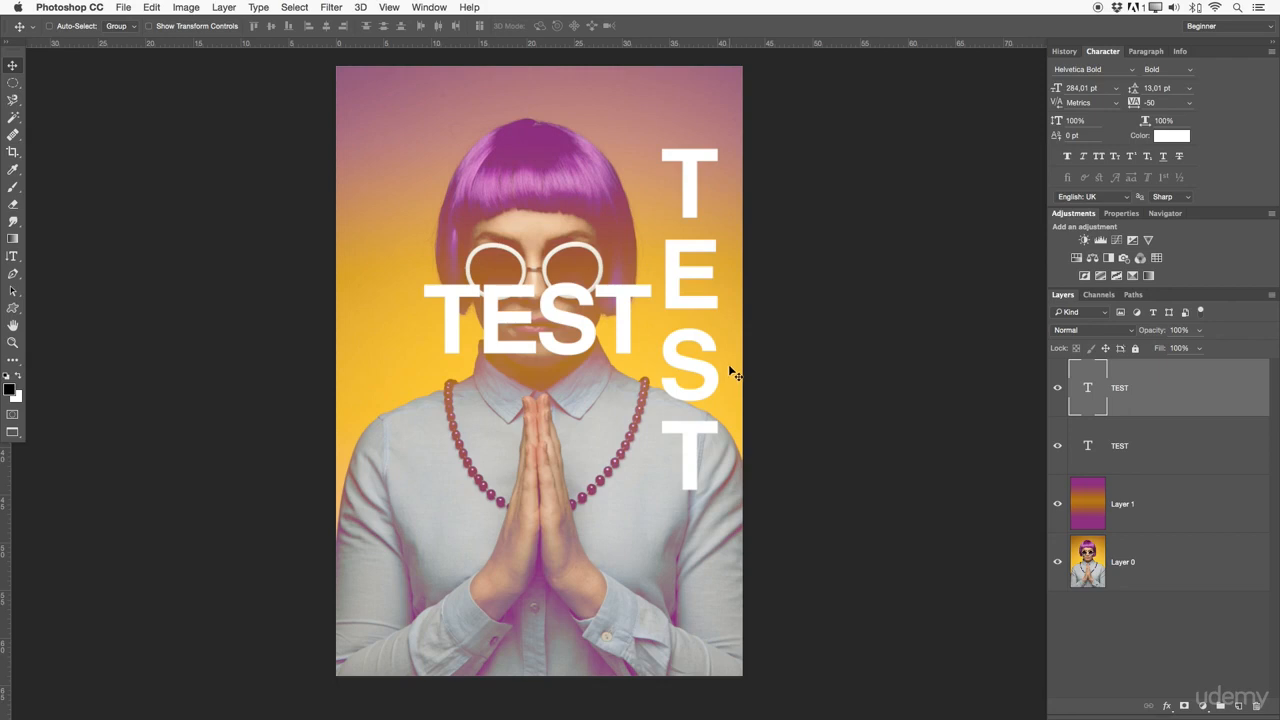
{"action": "key", "text": "Delete"}
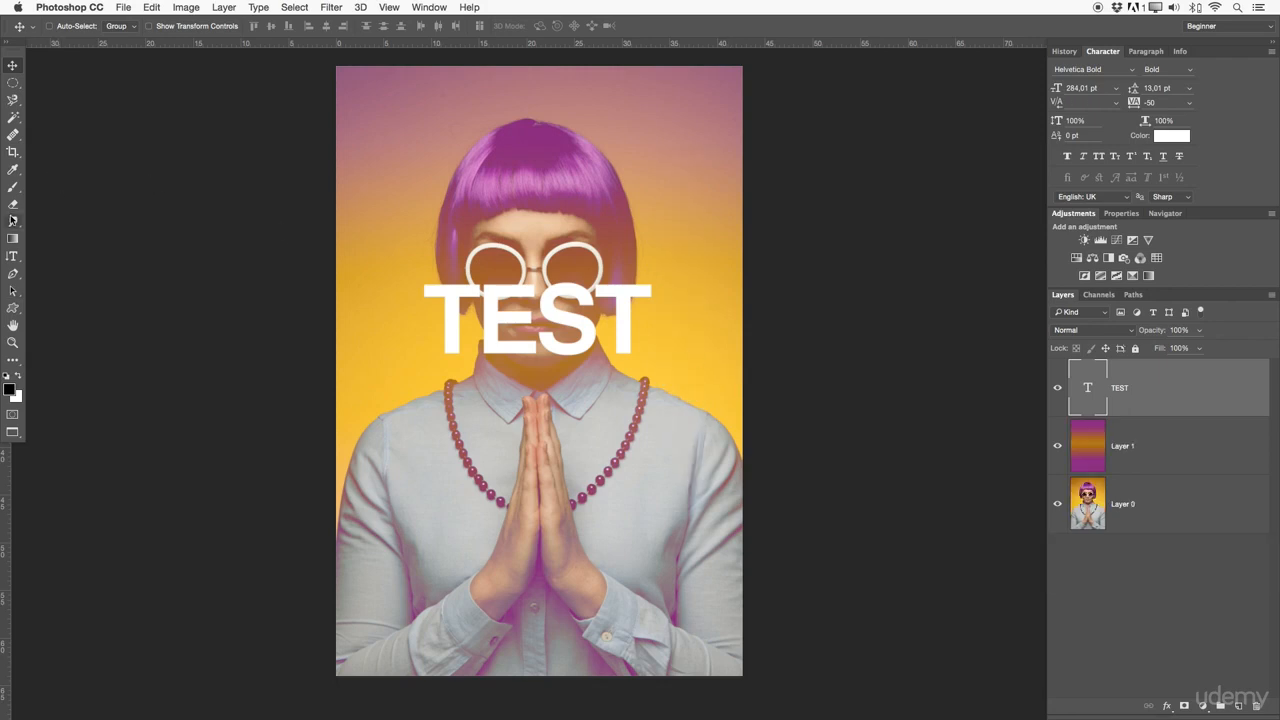
Create two horizontal paragraph text boxes holding sample text FDF and SDS with the Horizontal Type Tool
{"action": "left_click", "coordinate": [13, 257]}
{"action": "right_click", "coordinate": [18, 262]}
{"action": "left_click", "coordinate": [70, 256]}
{"action": "left_click_drag", "start_coordinate": [422, 402], "coordinate": [676, 562]}
{"action": "type", "text": "FDF"}
{"action": "key", "text": "super+Return"}
{"action": "left_click_drag", "start_coordinate": [423, 108], "coordinate": [632, 228]}
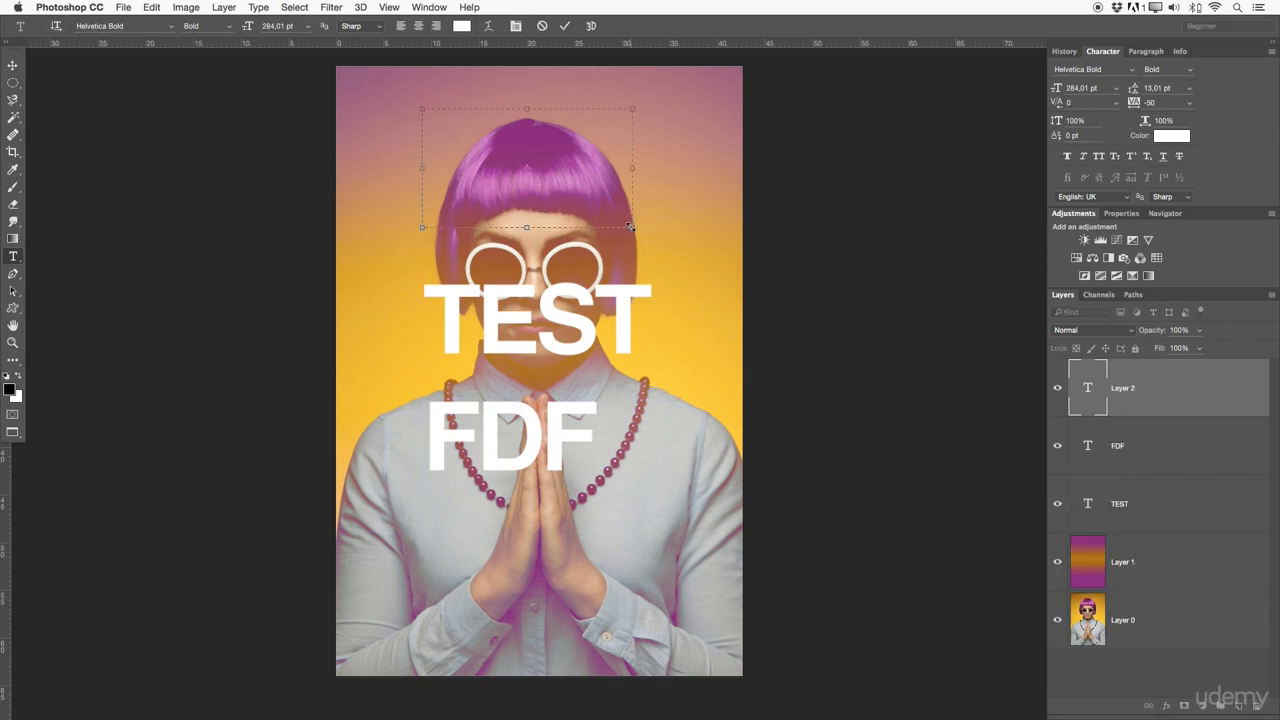
{"action": "type", "text": "SDS"}
{"action": "left_click", "coordinate": [568, 25]}
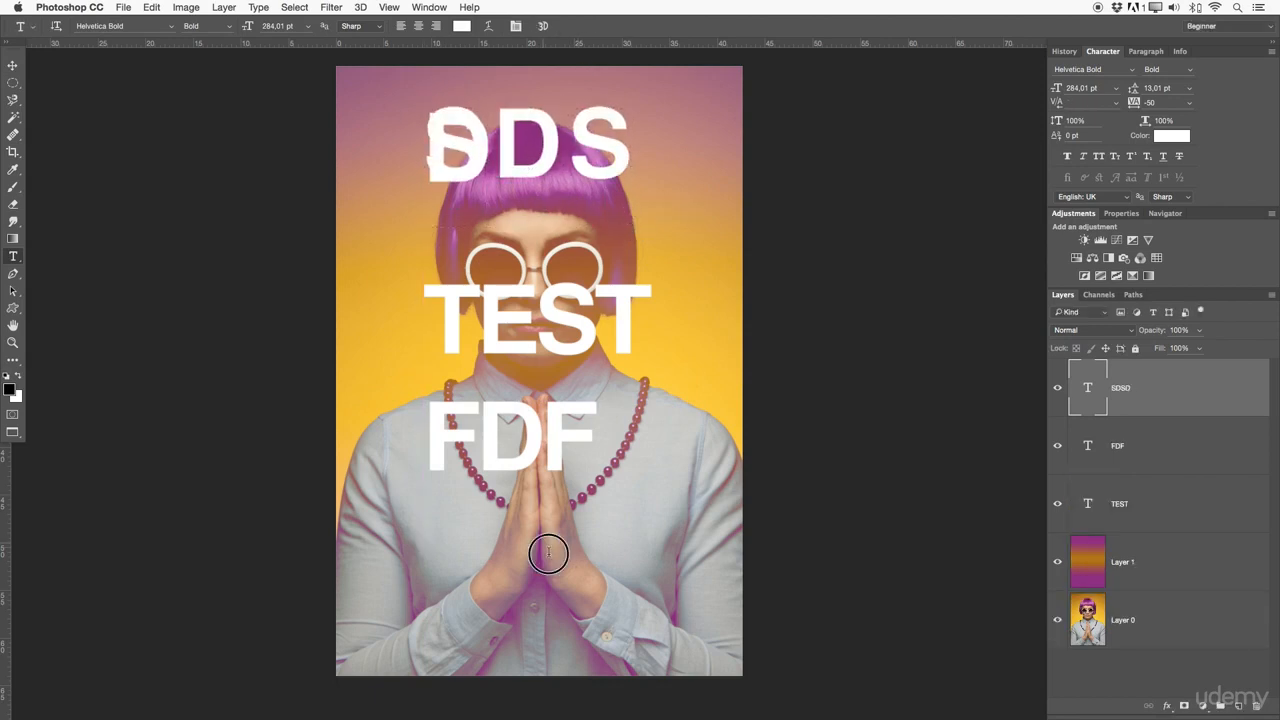
Draw a small paragraph text box near the hands, scrub the font size to 31.01 pt and add sample text
{"action": "left_click_drag", "start_coordinate": [538, 547], "coordinate": [601, 573]}
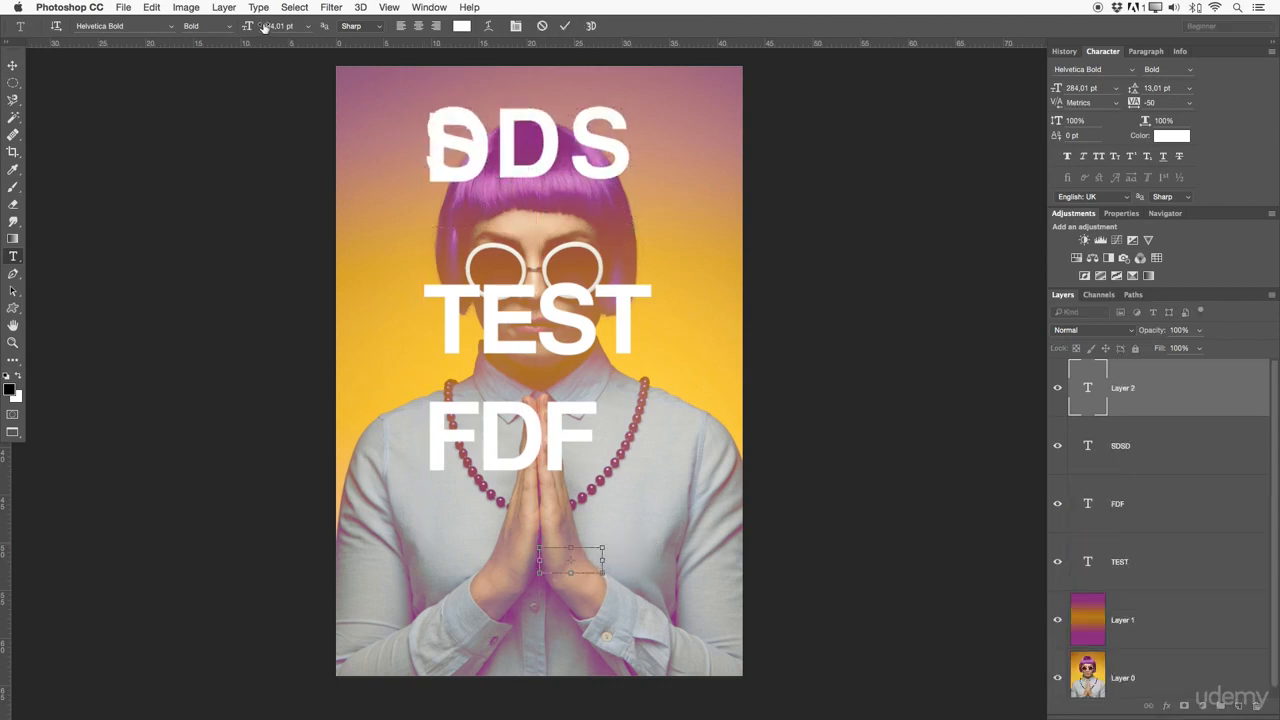
{"action": "left_click_drag", "start_coordinate": [249, 26], "coordinate": [145, 29]}
{"action": "left_click_drag", "start_coordinate": [249, 26], "coordinate": [176, 30]}
{"action": "left_click", "coordinate": [566, 26]}
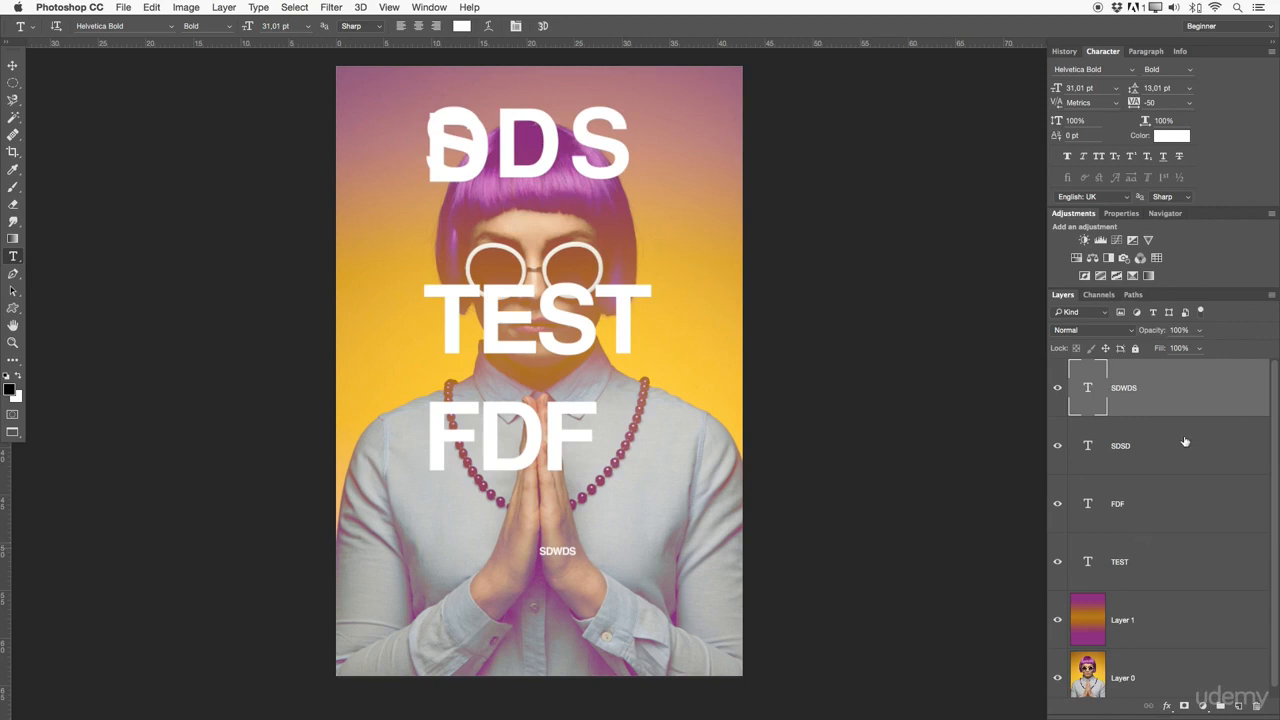
Delete the three sample text layers, leaving only the TEST layer
{"action": "key", "text": "BackSpace"}
{"action": "key", "text": "BackSpace"}
{"action": "key", "text": "BackSpace"}
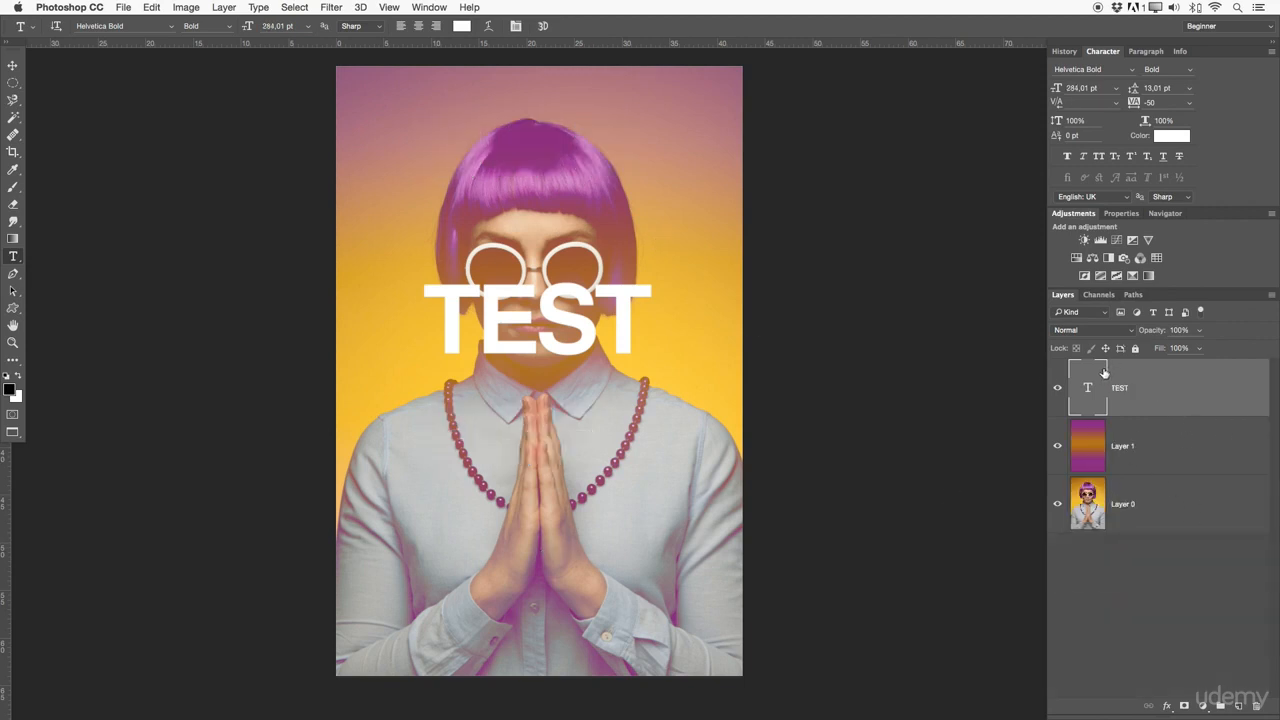